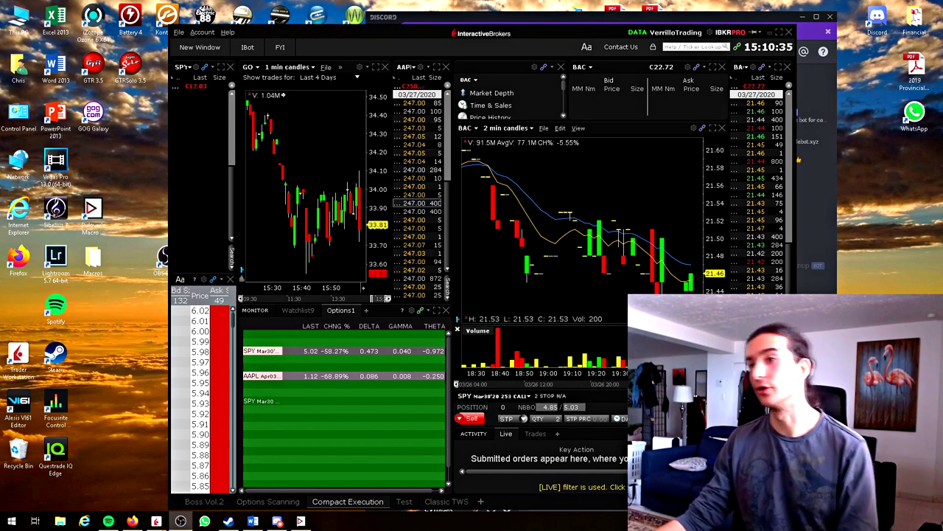
Step: Load SPY into the linked chart and book, then add a SPY March option row to the monitor
drag(586, 34, 0, 33)
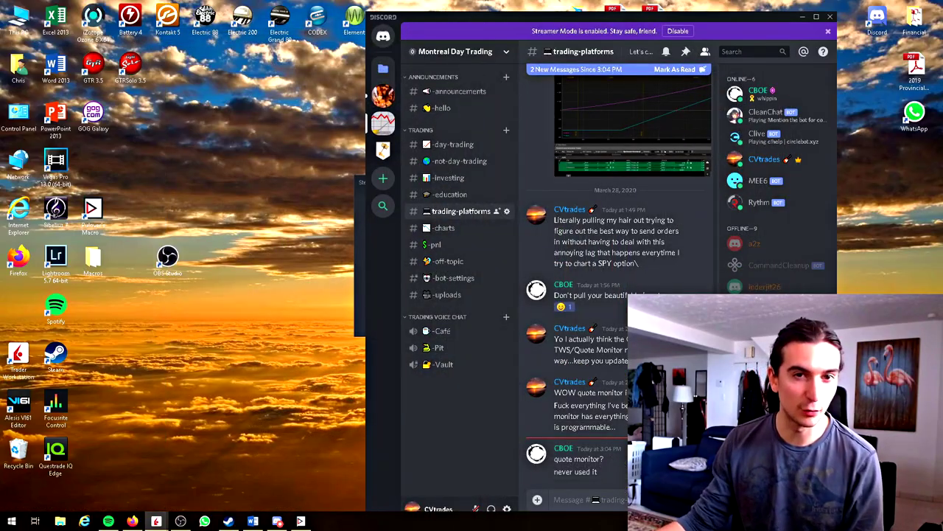
drag(0, 33, 633, 30)
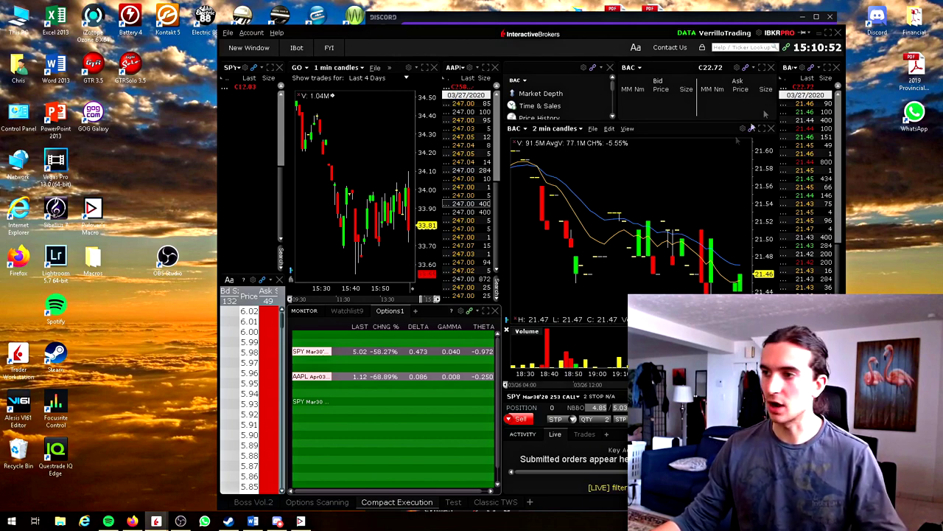
text(SPY)
key(Return)
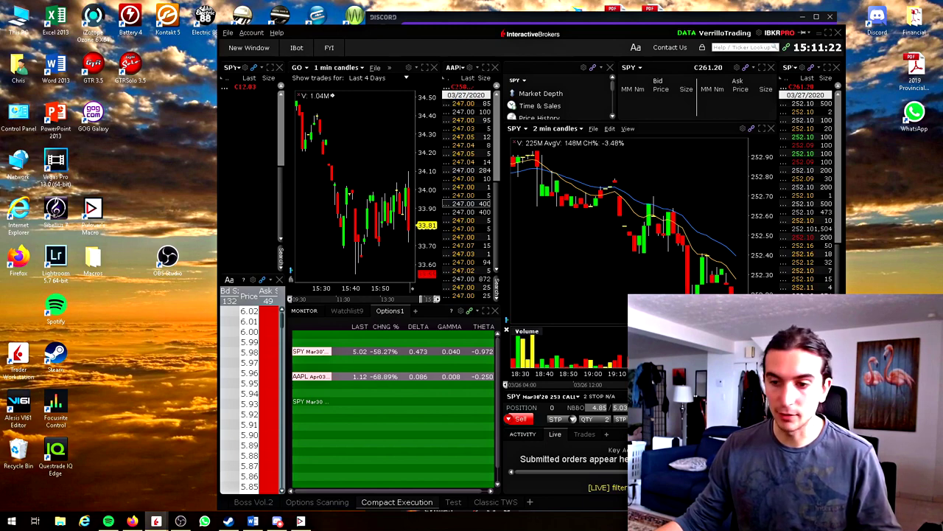
click(317, 426)
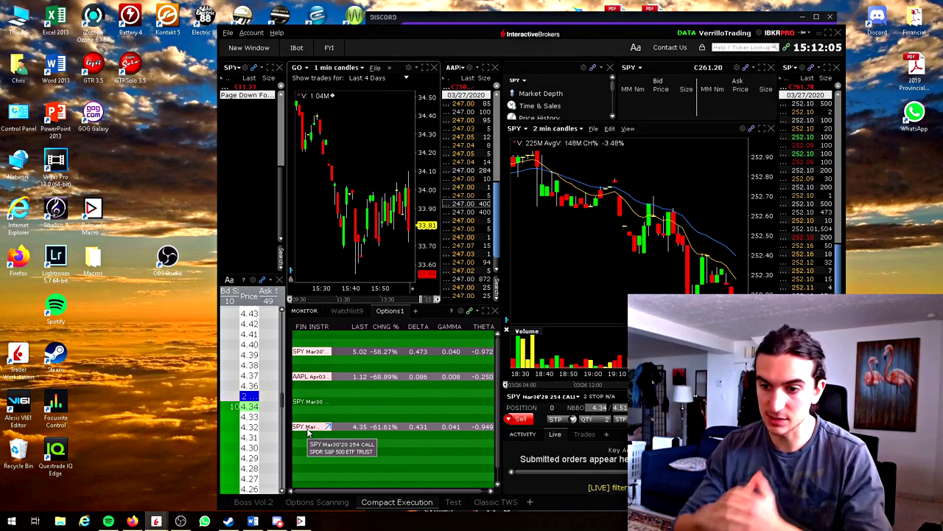
Step: Load AAPL, SPY and the V Apr03'20 162.5 call into linked panels, then stage a SPY buy limit order
click(309, 376)
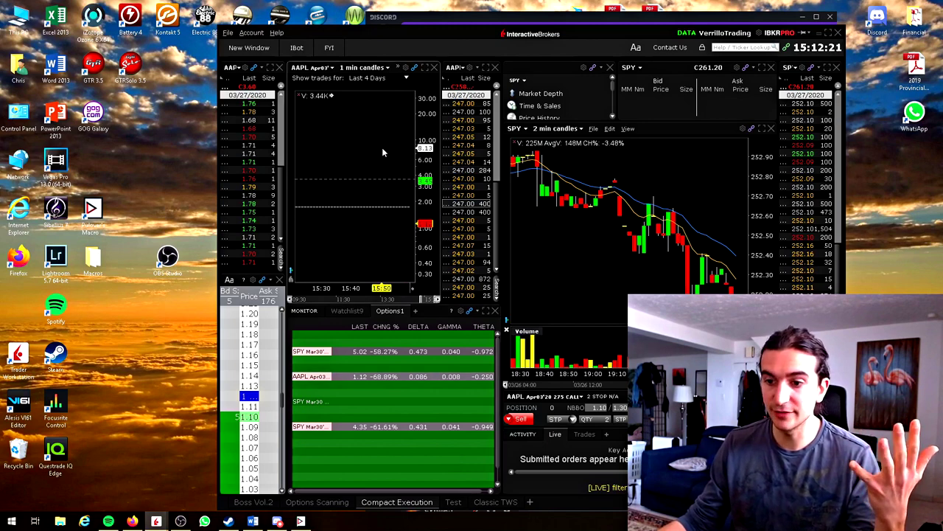
click(304, 352)
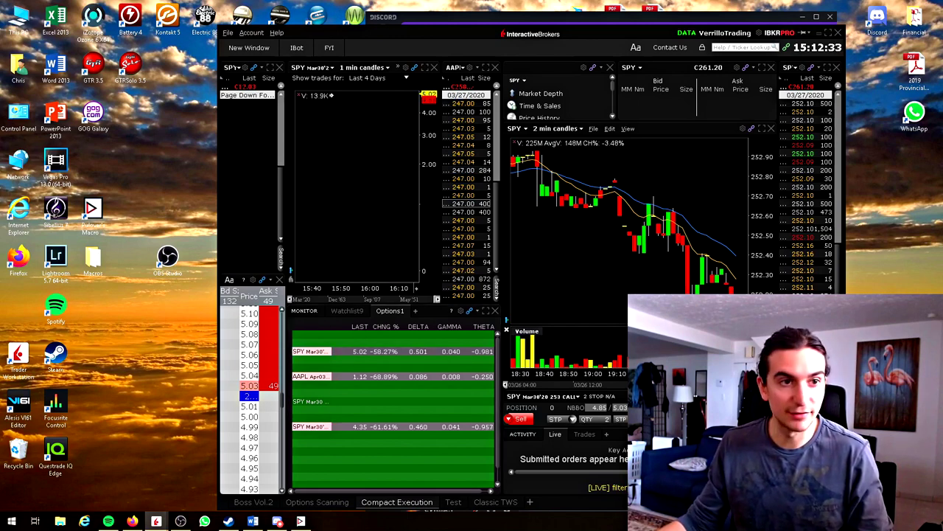
text(V)
key(Return)
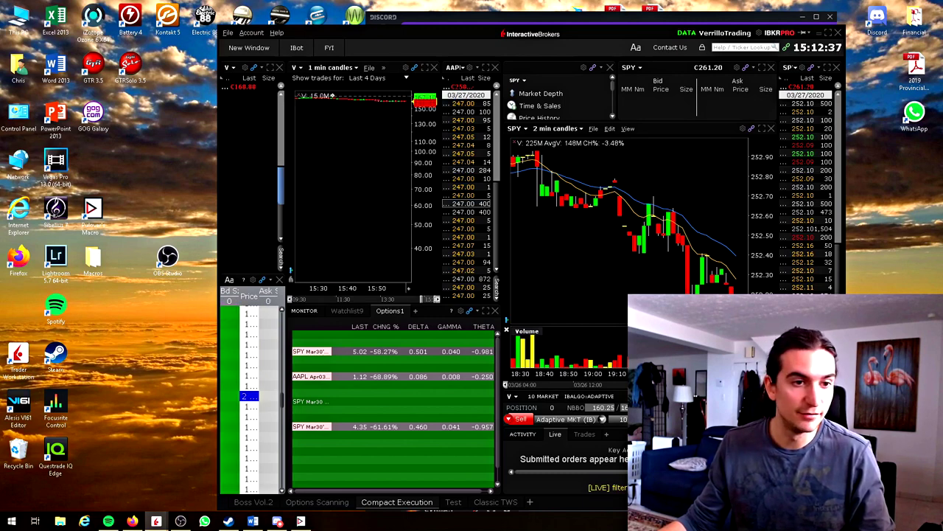
click(335, 453)
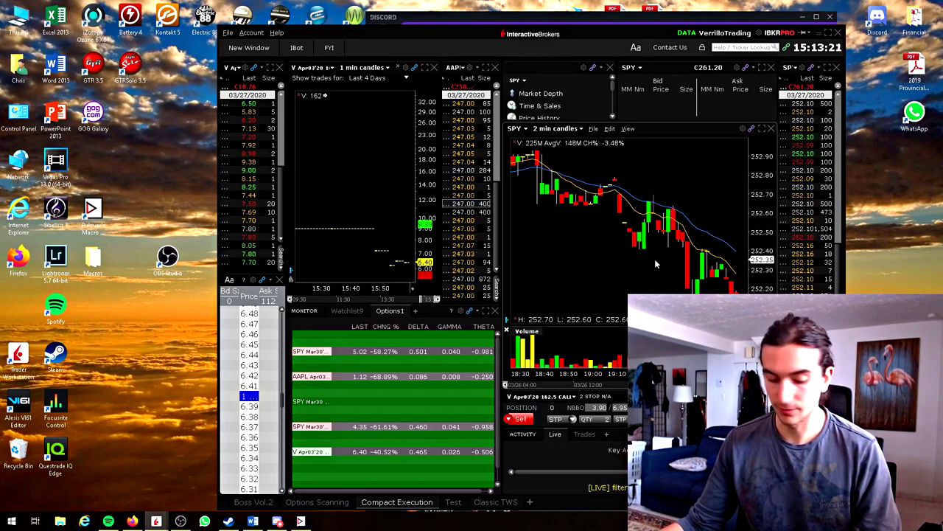
key(alt+b)
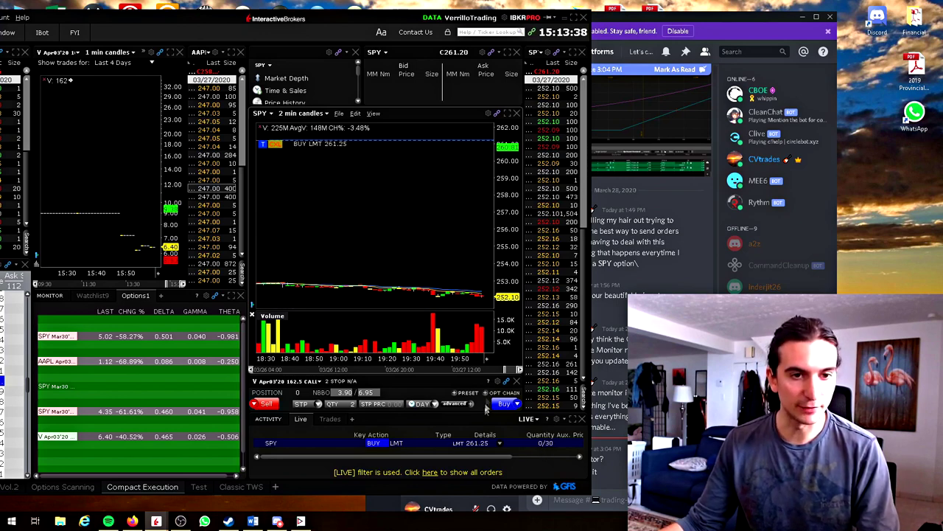
click(382, 148)
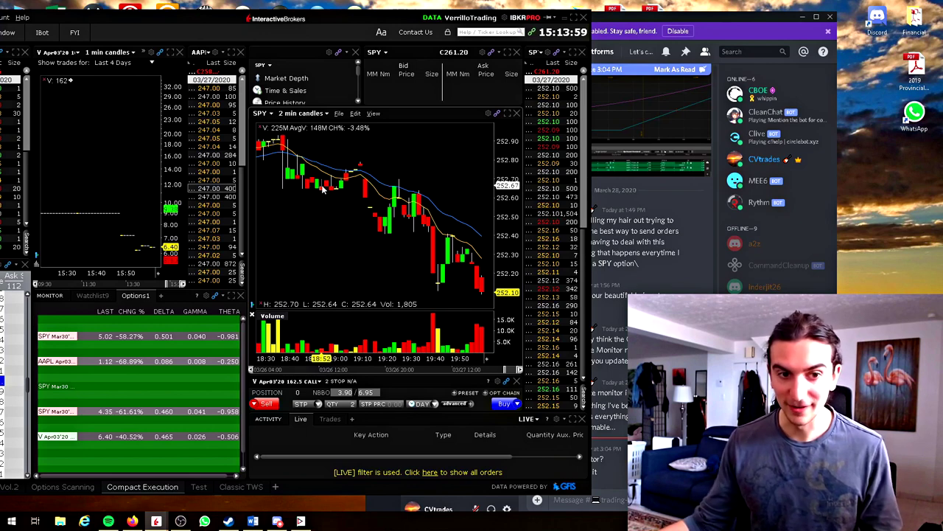
Step: Visit the Classic TWS layout, then switch to the Test layout's Options1 quote monitor page
click(243, 488)
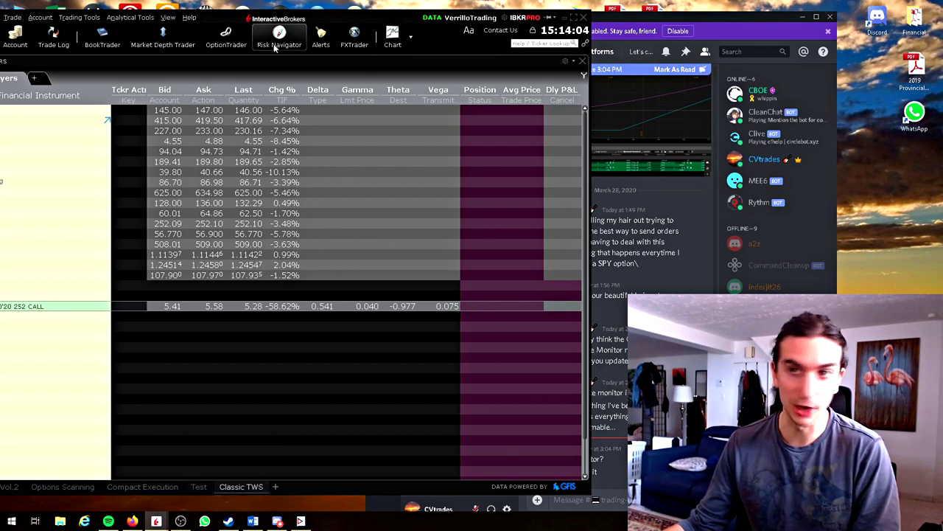
drag(340, 17, 473, 23)
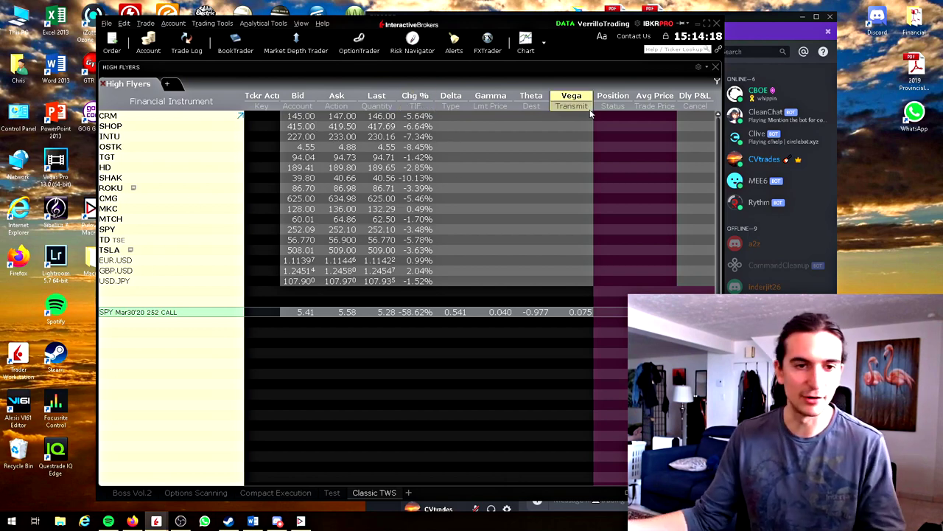
mouse_move(590, 111)
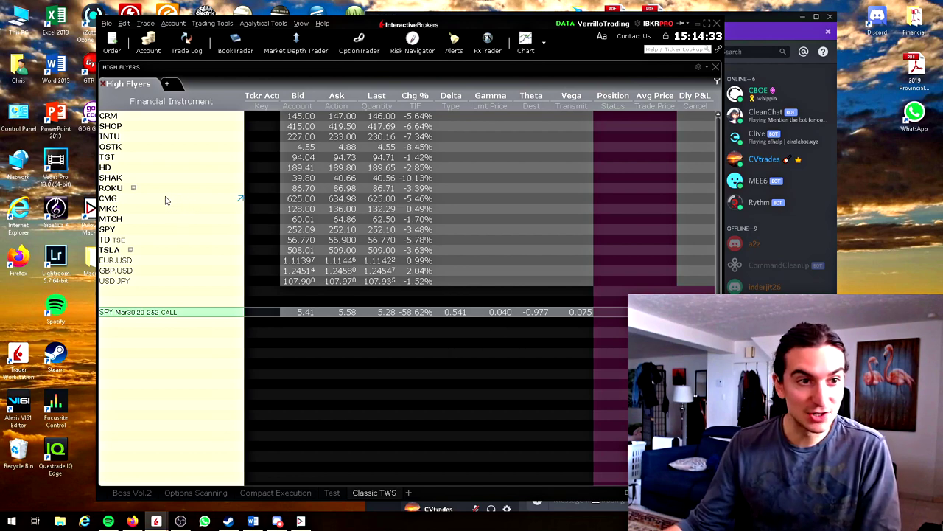
click(332, 494)
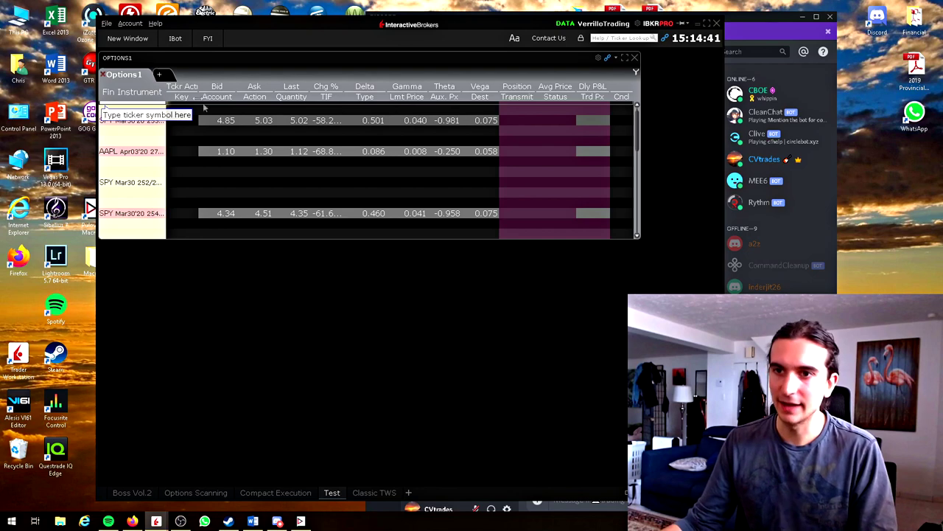
click(122, 152)
click(263, 151)
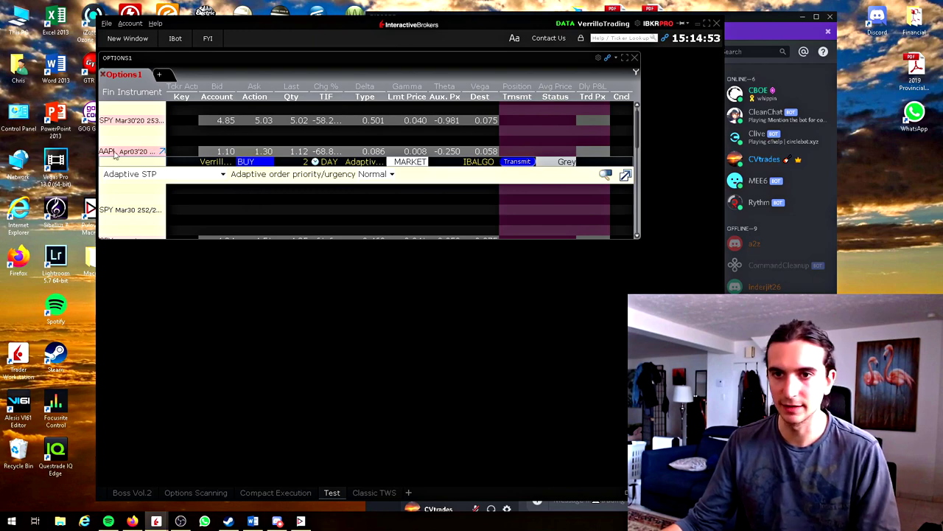
click(145, 152)
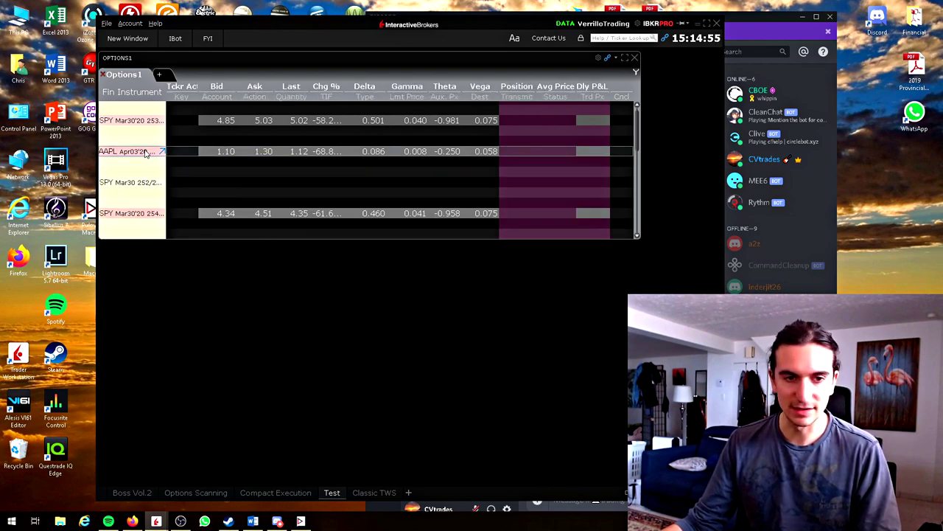
click(145, 151)
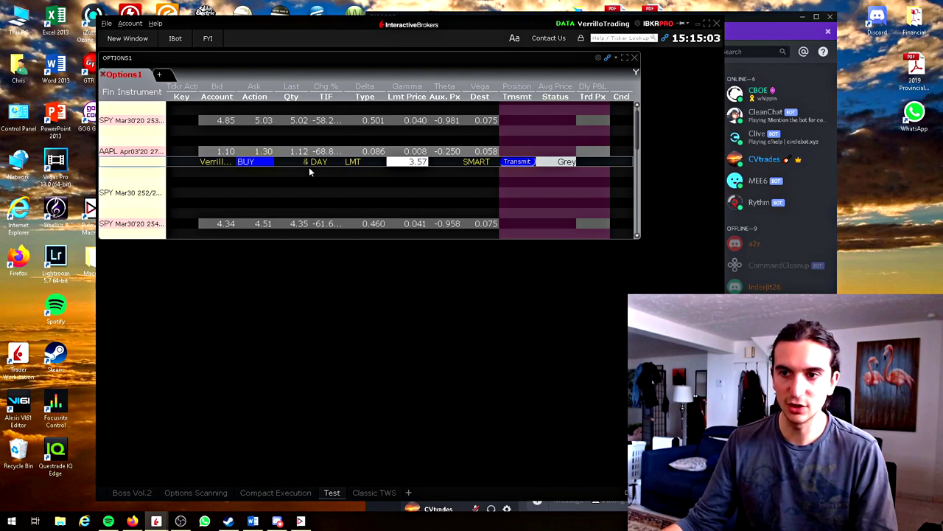
click(123, 152)
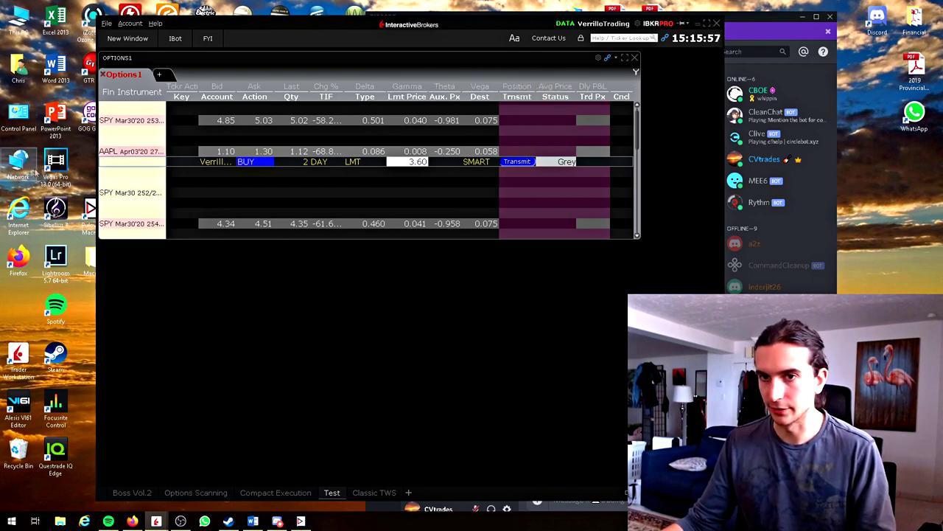
click(100, 157)
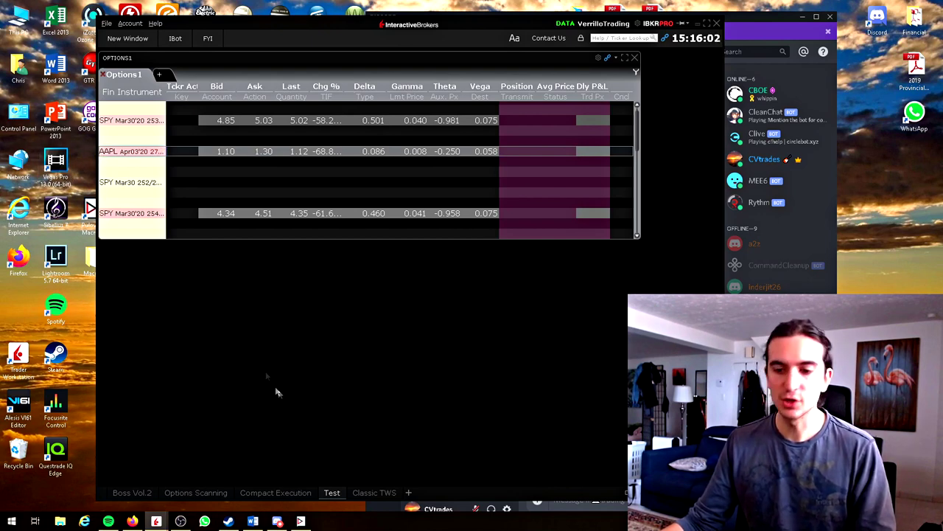
click(305, 497)
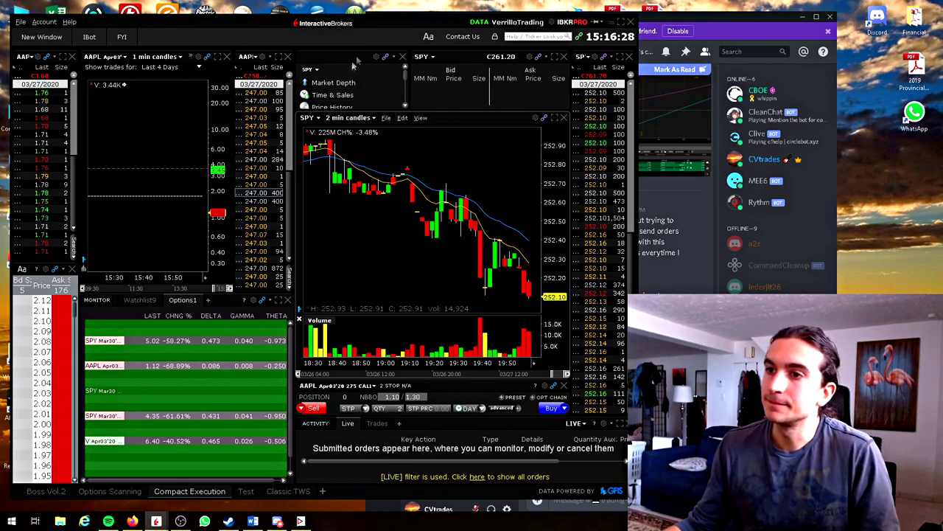
Step: Shift the trading window right and open Global Configuration from the File menu
drag(390, 27, 497, 29)
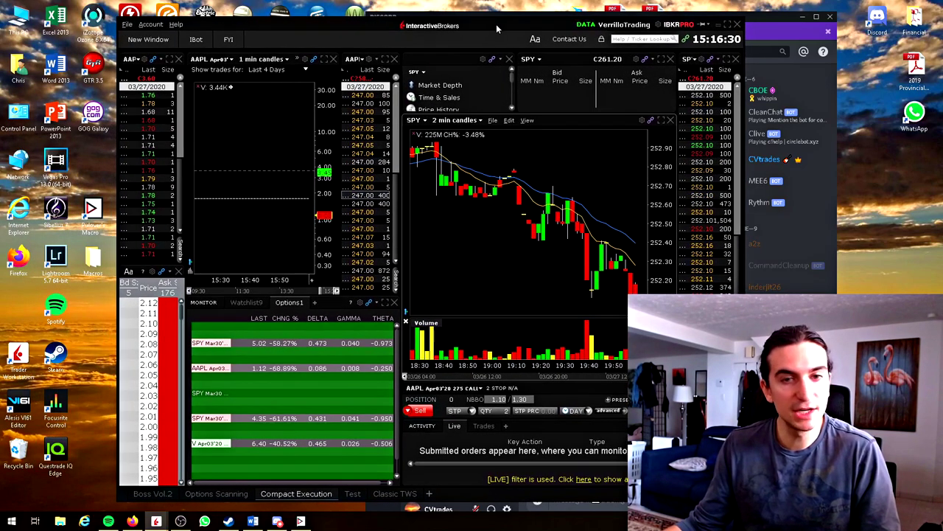
click(127, 25)
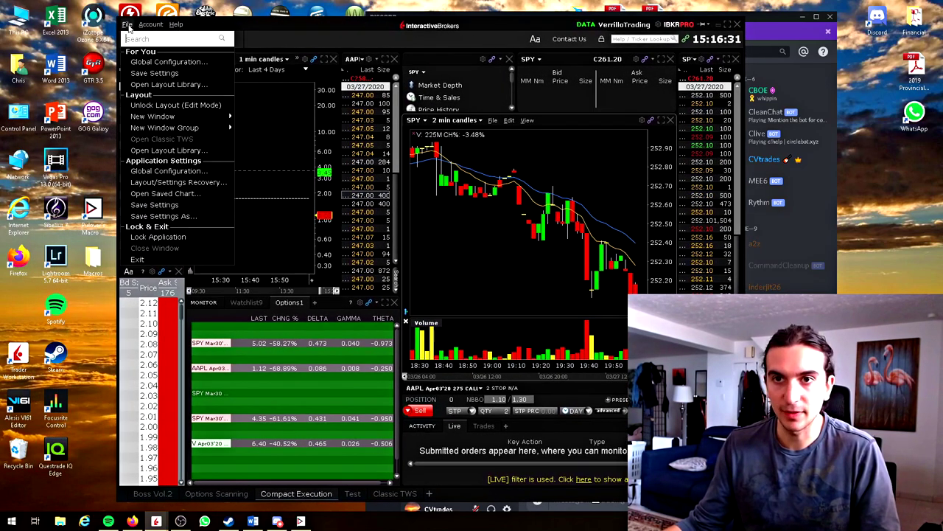
click(168, 62)
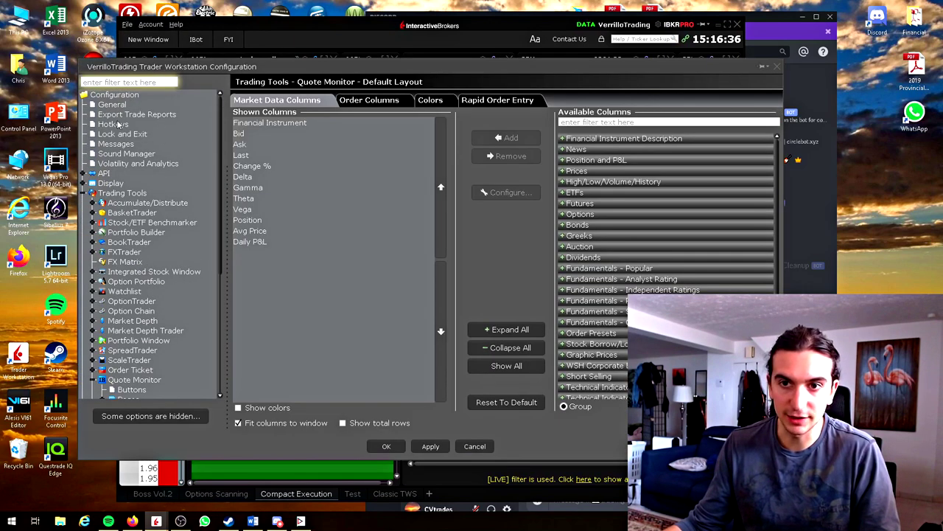
Step: Check the configured hotkeys, close Global Configuration, and bring up the New Window tool list
click(114, 124)
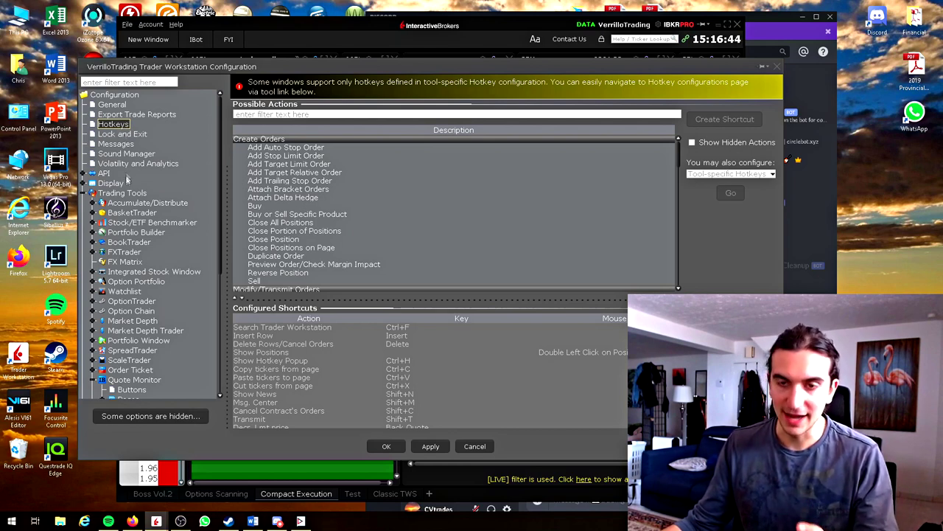
click(85, 193)
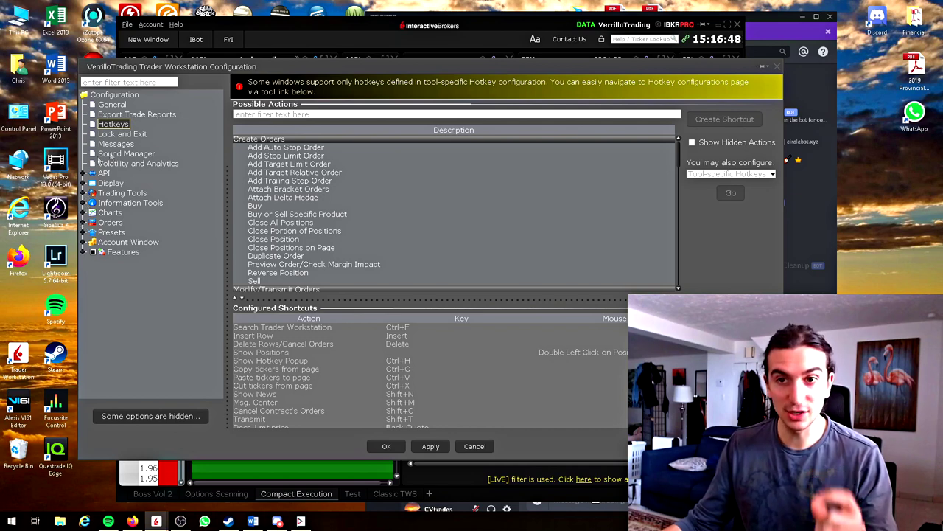
click(780, 67)
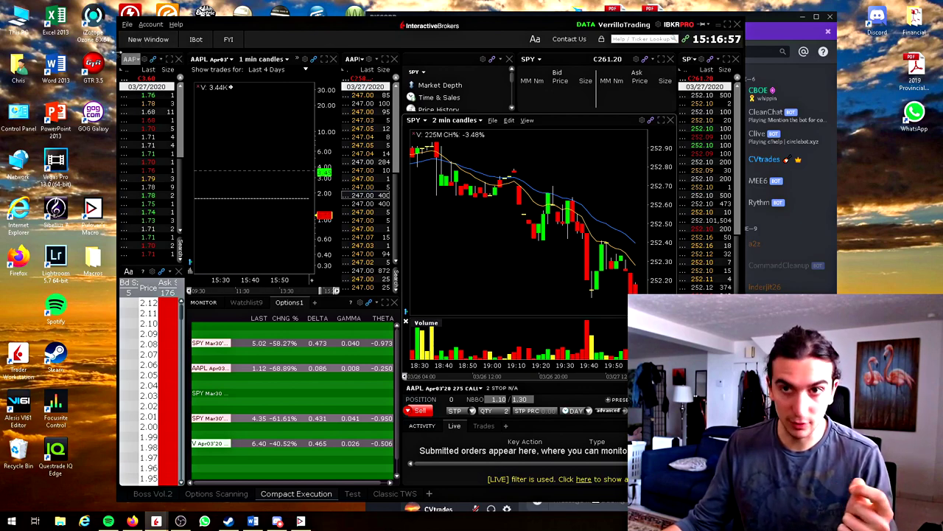
click(148, 39)
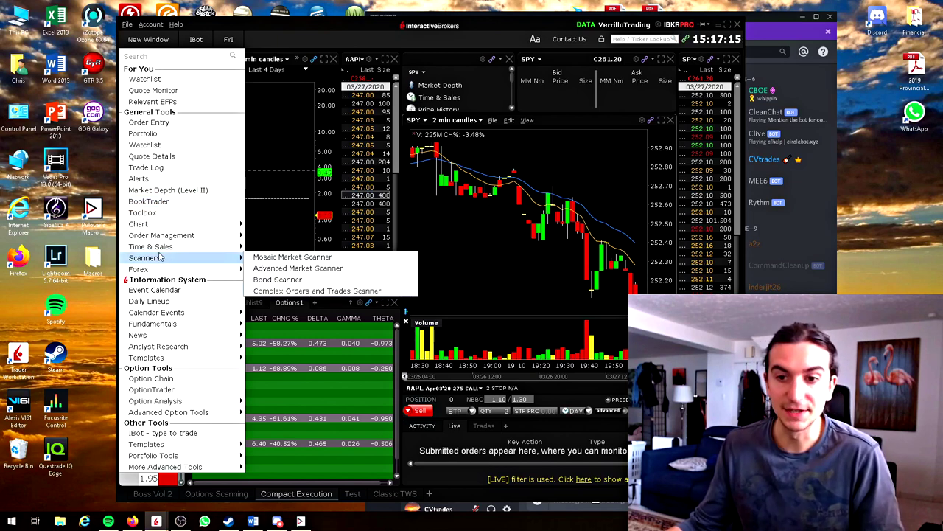
Step: Dismiss the New Window tool list unused and reopen the File menu for Global Configuration
mouse_move(154, 249)
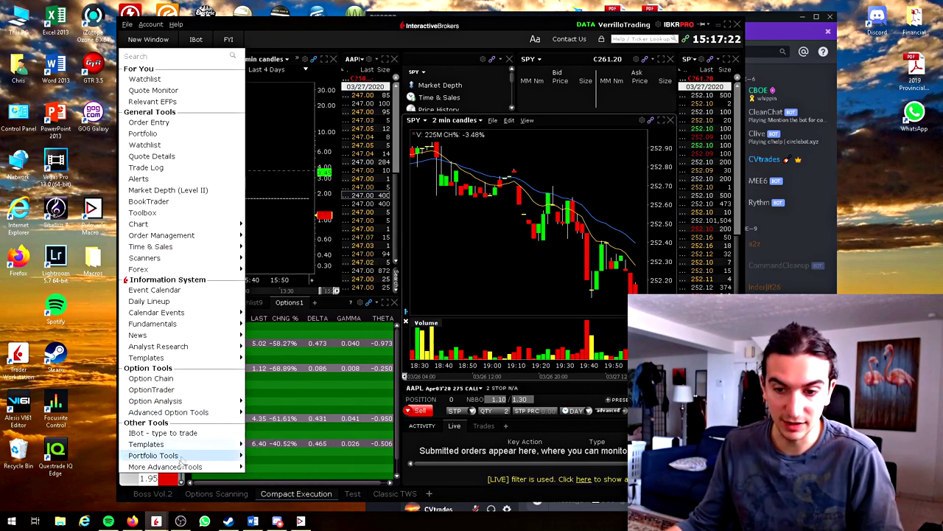
mouse_move(179, 469)
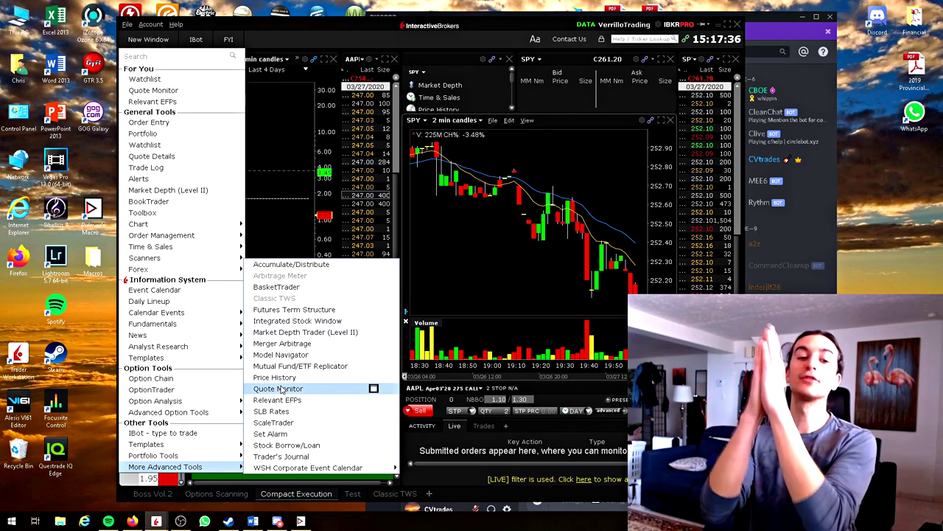
click(470, 27)
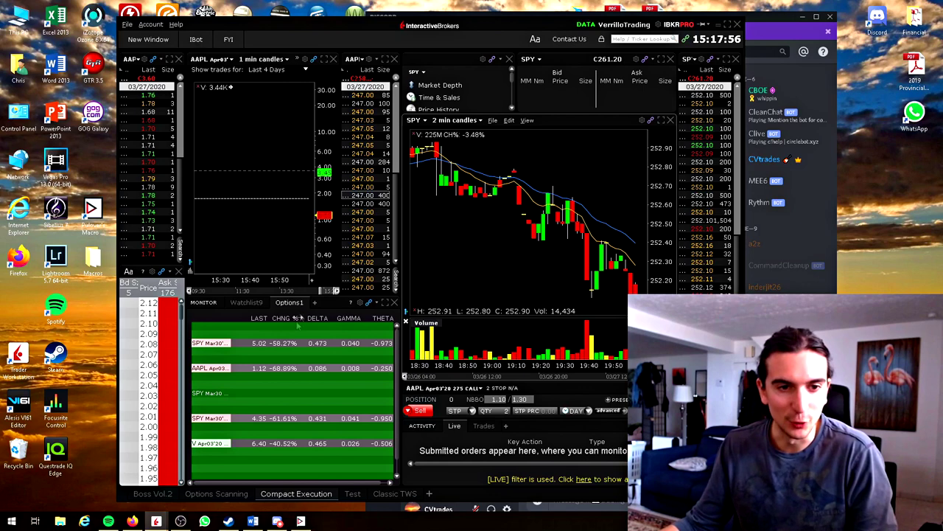
click(129, 24)
click(170, 111)
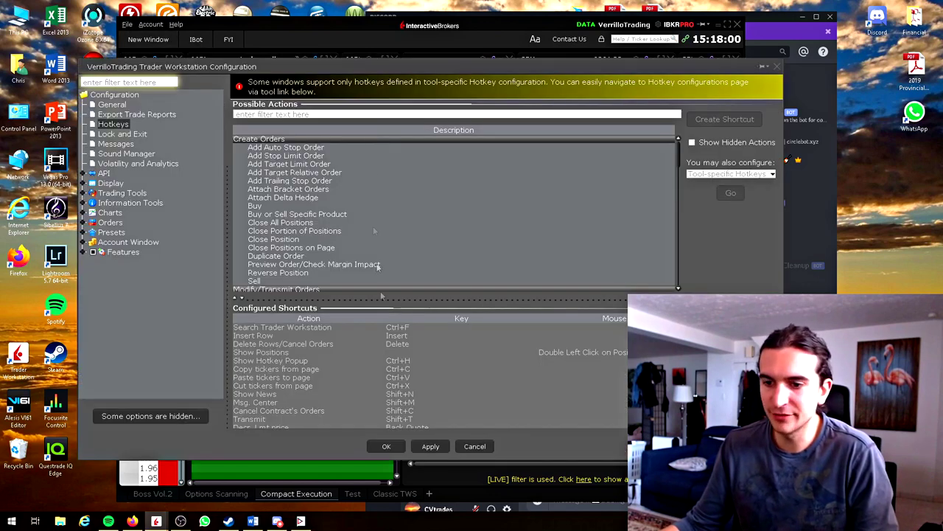
scroll(356, 341, down, 2)
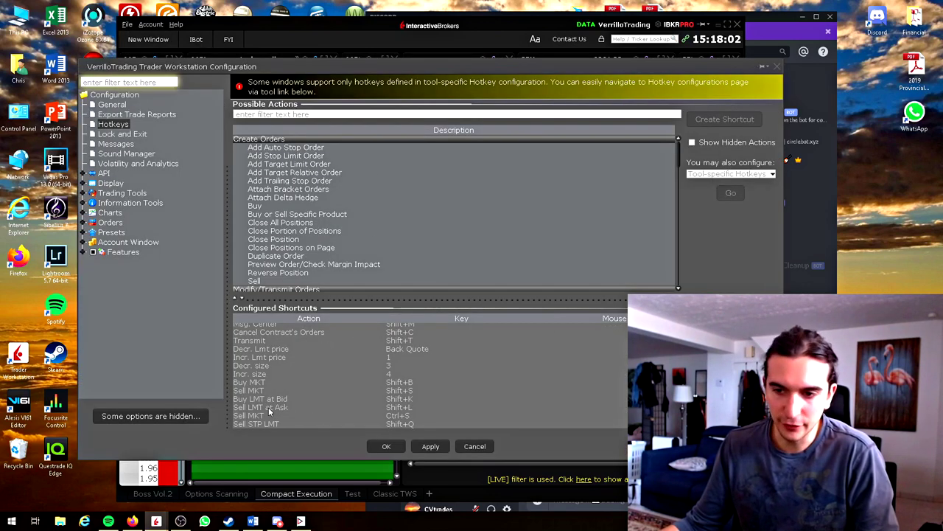
scroll(268, 407, down, 2)
scroll(277, 375, up, 2)
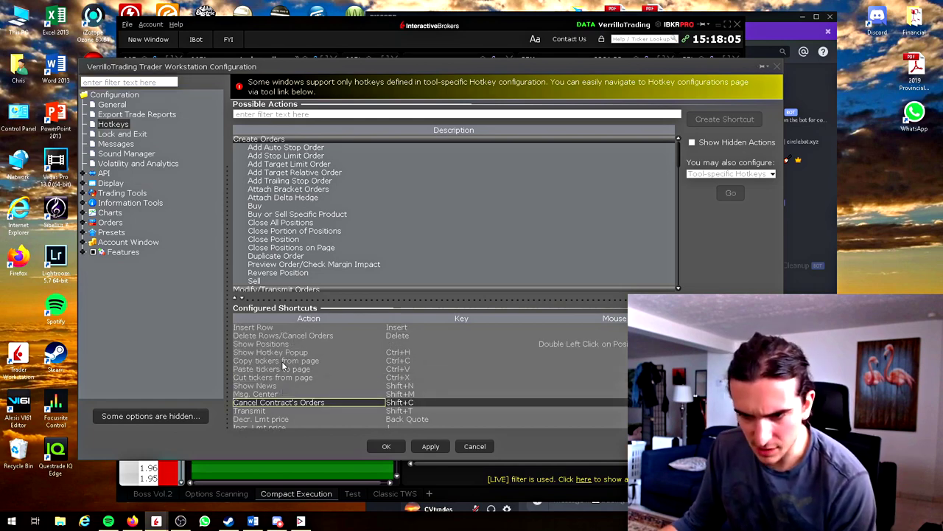
click(267, 376)
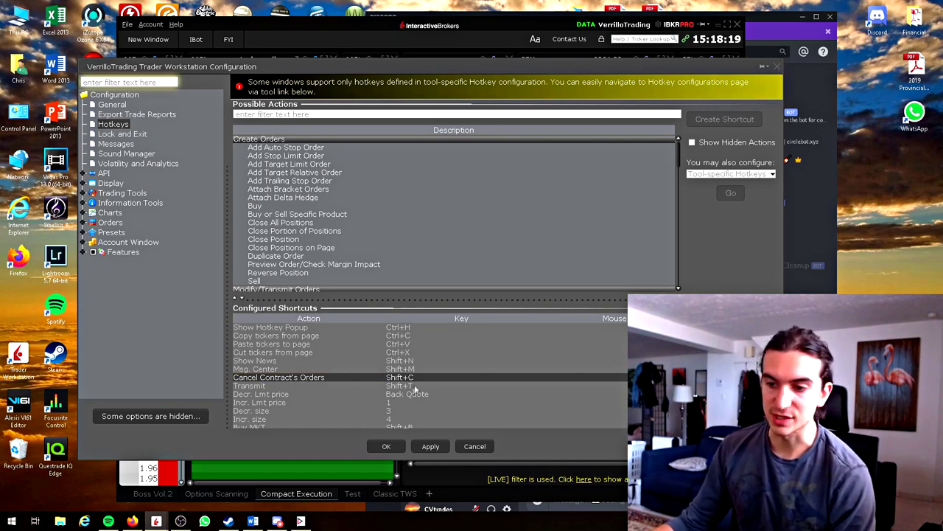
click(296, 387)
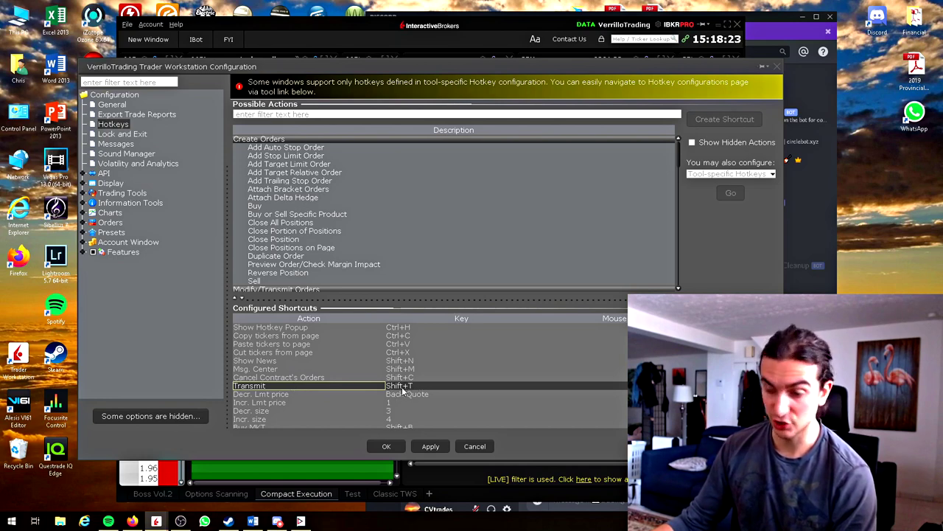
scroll(285, 380, down, 1)
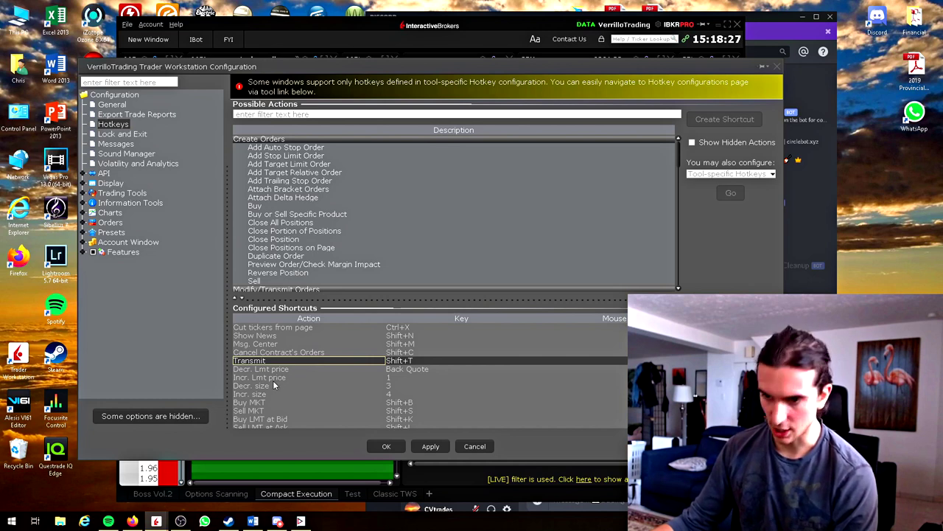
scroll(274, 379, down, 1)
click(259, 383)
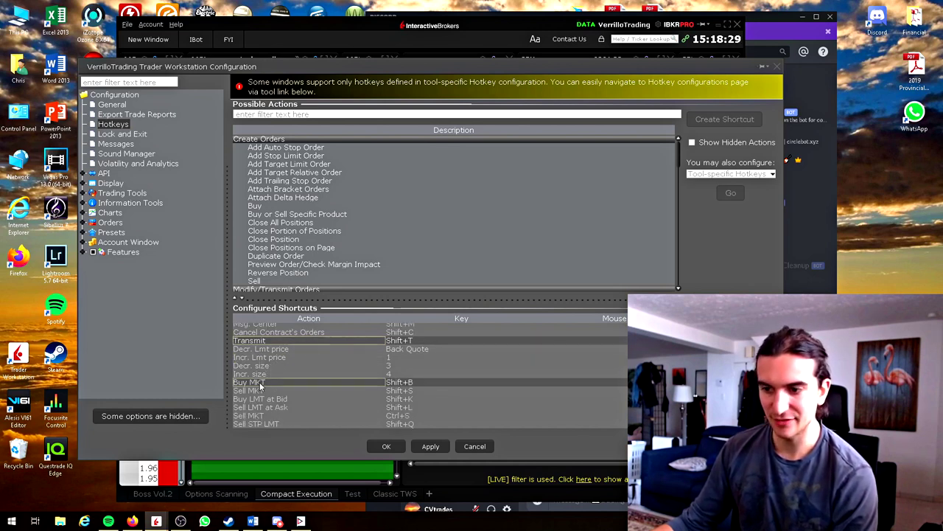
click(276, 391)
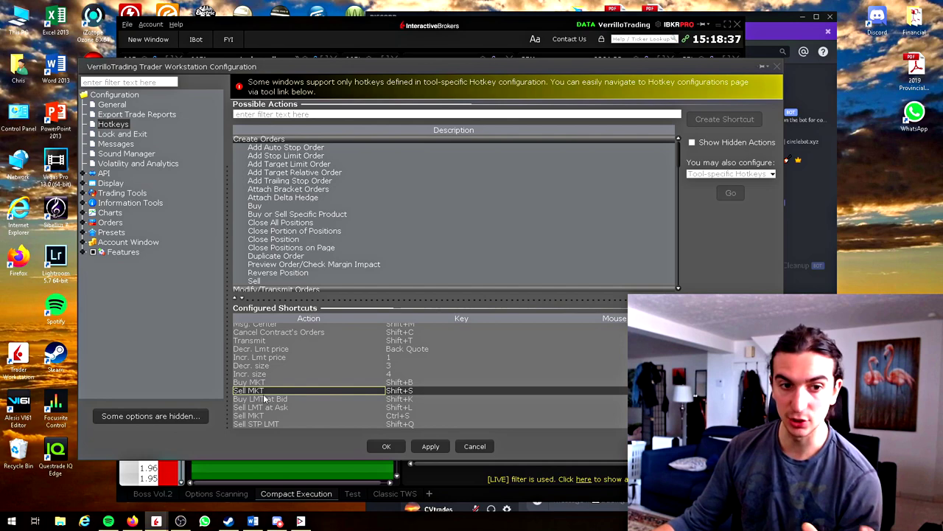
key(Up)
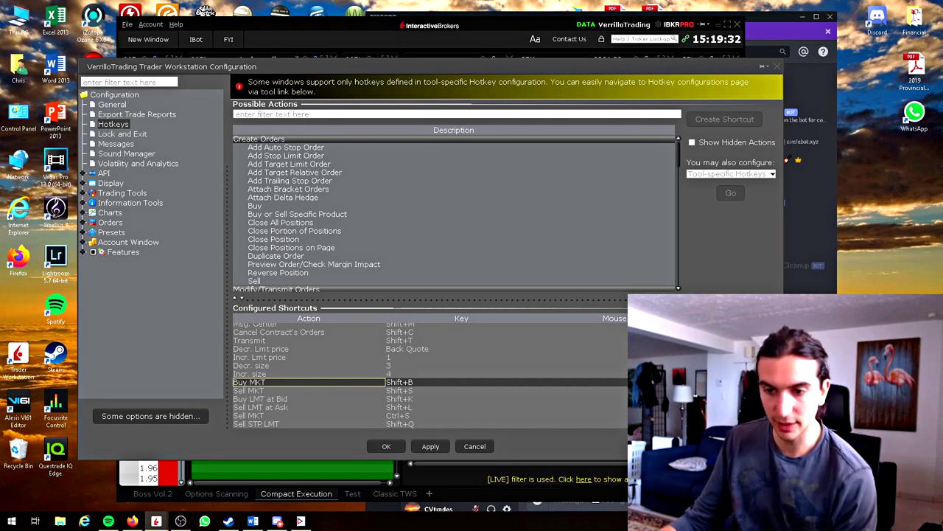
Step: Give the Buy MKT hotkey an IBALGO Adaptive option algorithm with its urgency, and save it
double_click(250, 382)
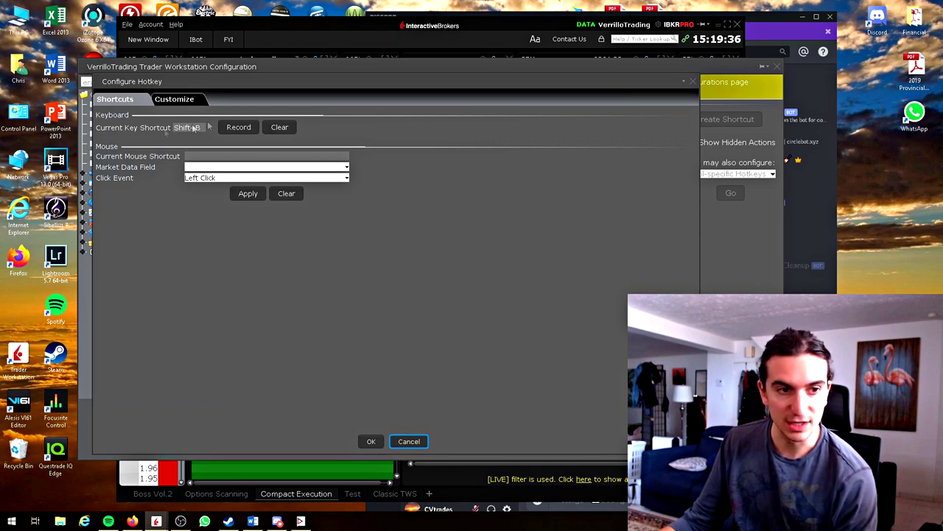
click(172, 101)
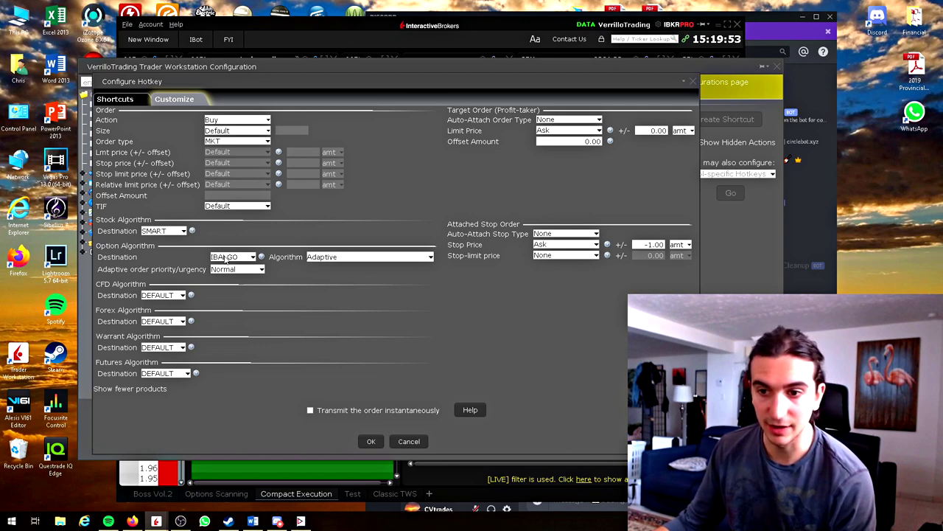
click(333, 257)
click(244, 272)
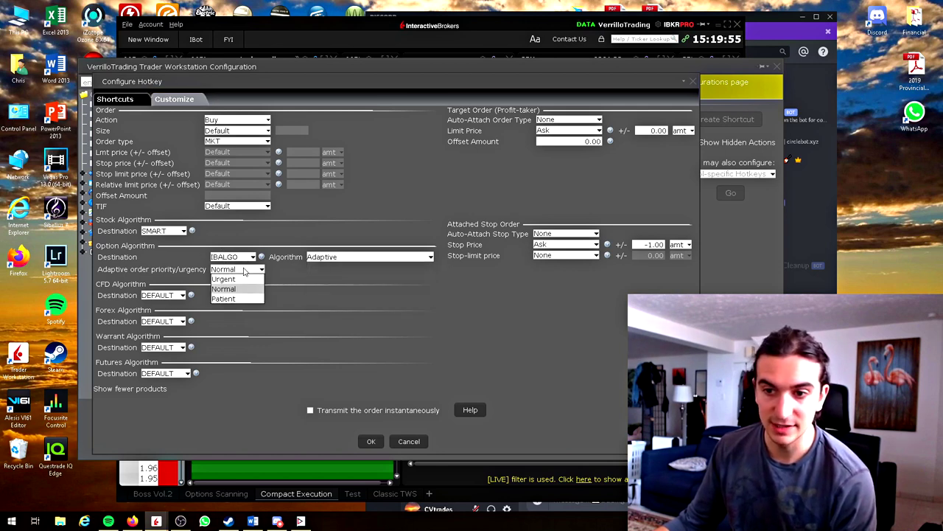
click(371, 442)
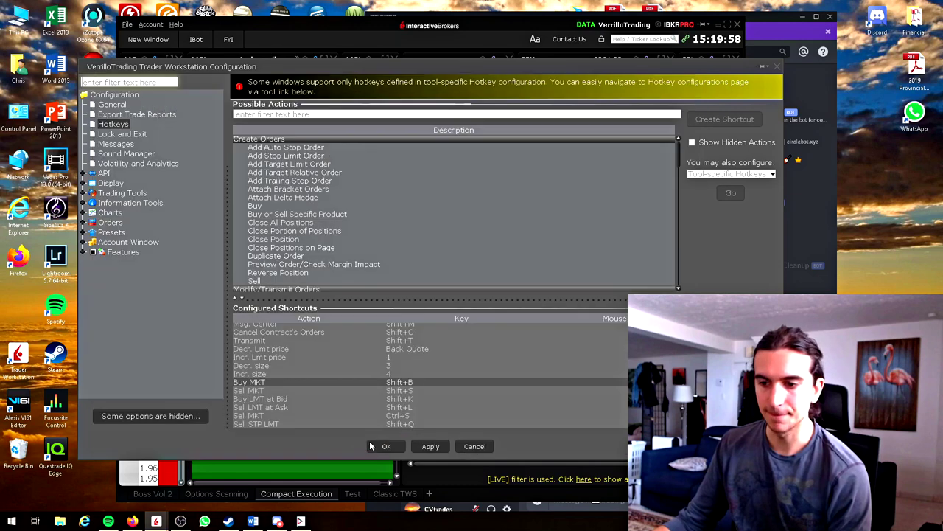
Step: Review the Sell MKT and Buy LMT at Bid shortcuts, then open the Ctrl+S Sell MKT hotkey
click(261, 392)
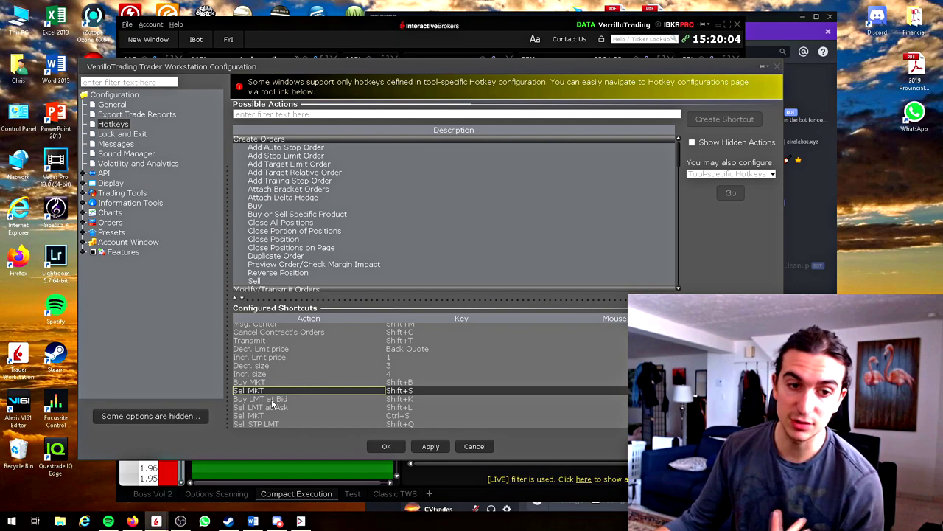
click(273, 401)
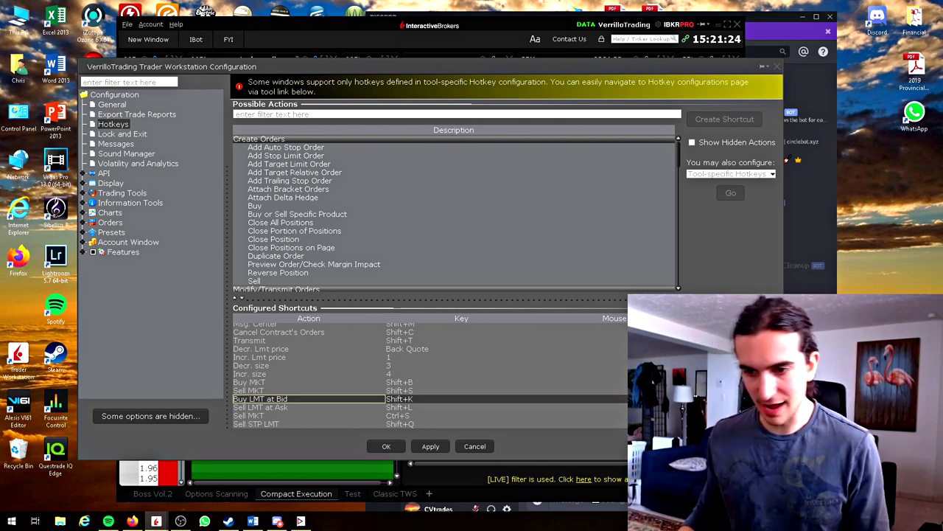
click(247, 417)
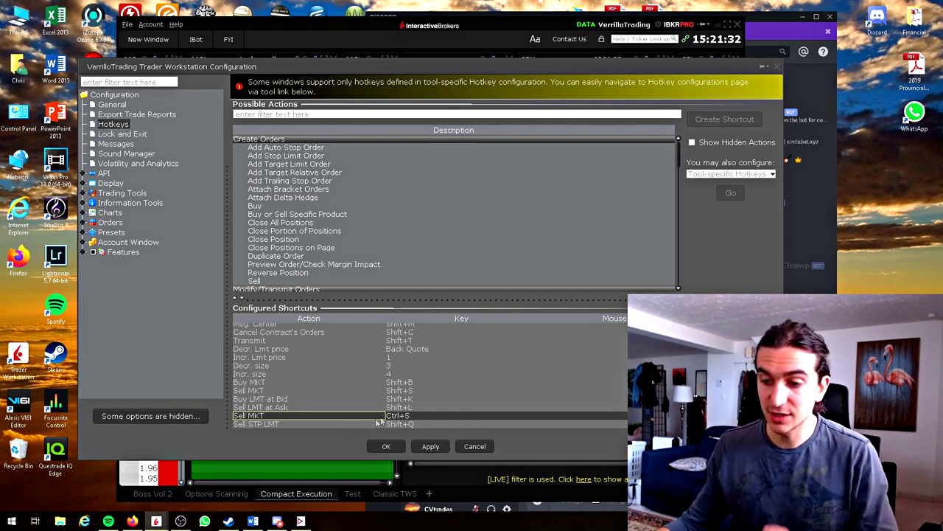
double_click(251, 415)
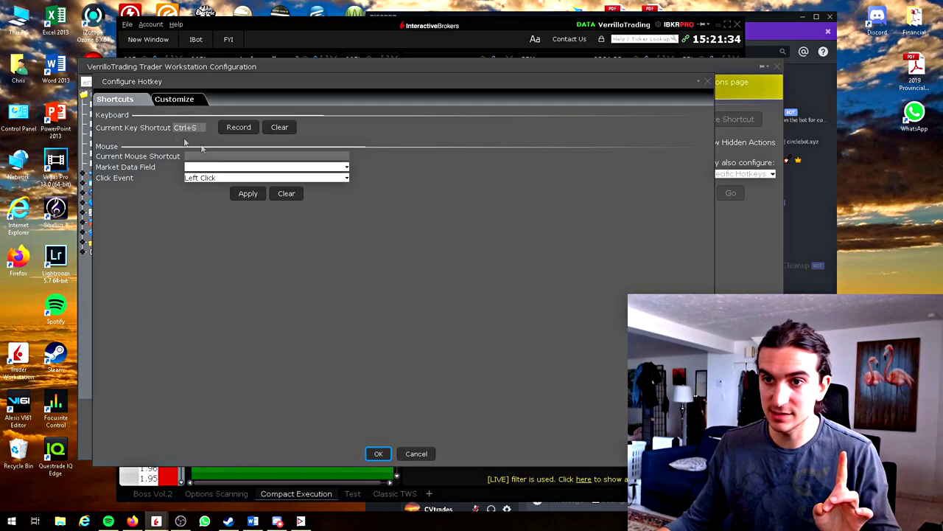
Step: Set the Sell MKT hotkey to IBALGO Adaptive at Urgent, save it, and select Sell STP LMT
click(169, 99)
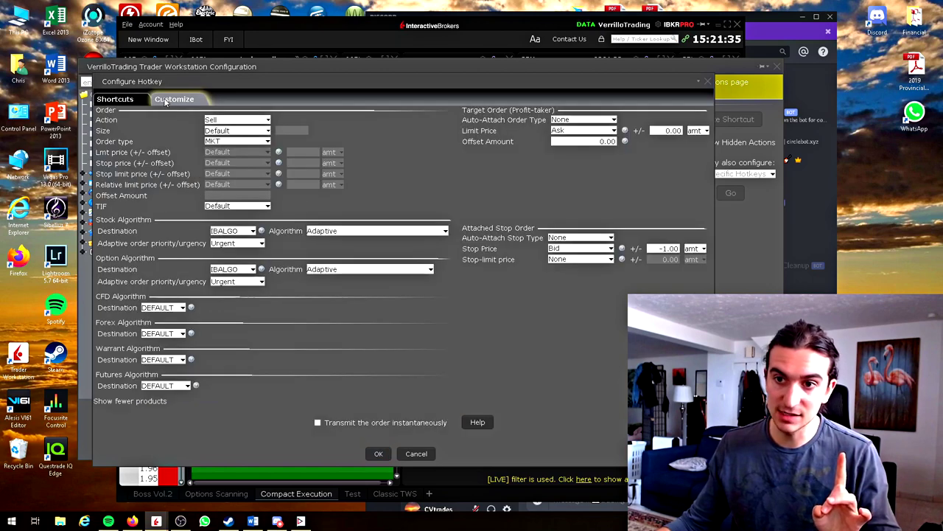
click(256, 244)
click(296, 243)
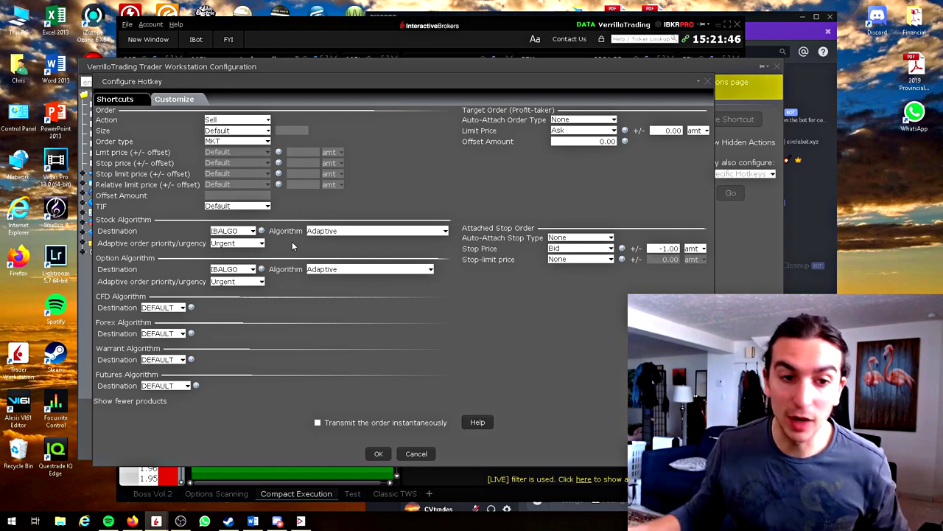
click(378, 453)
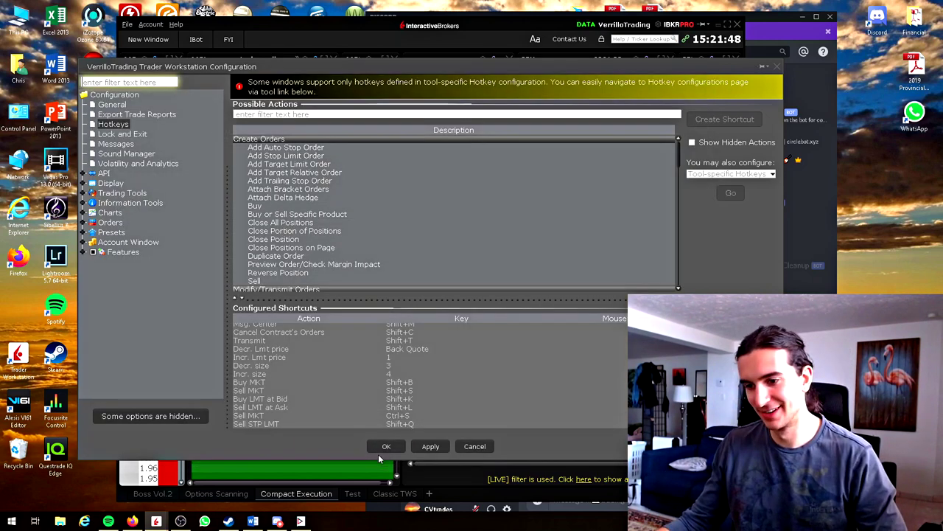
click(256, 423)
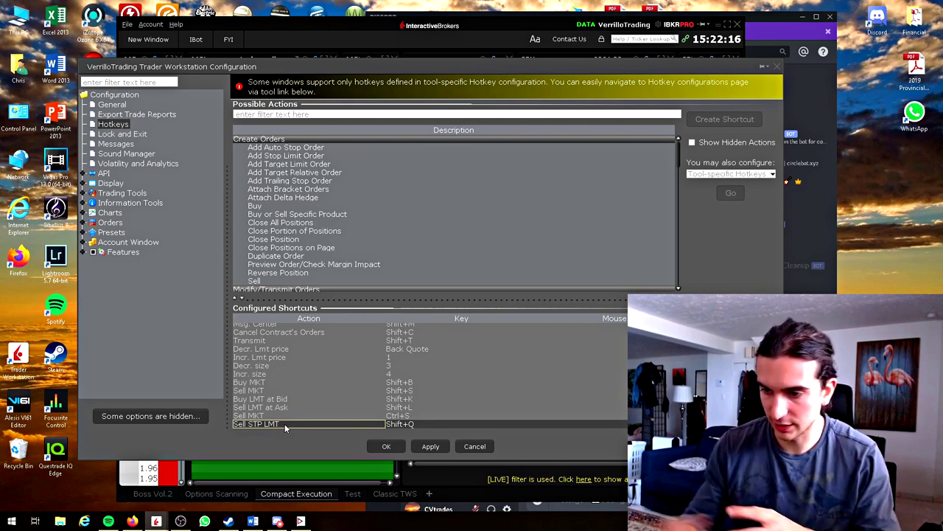
Step: Close Global Configuration and stage a SELL STP order at 1.10 on the option chart
key(Return)
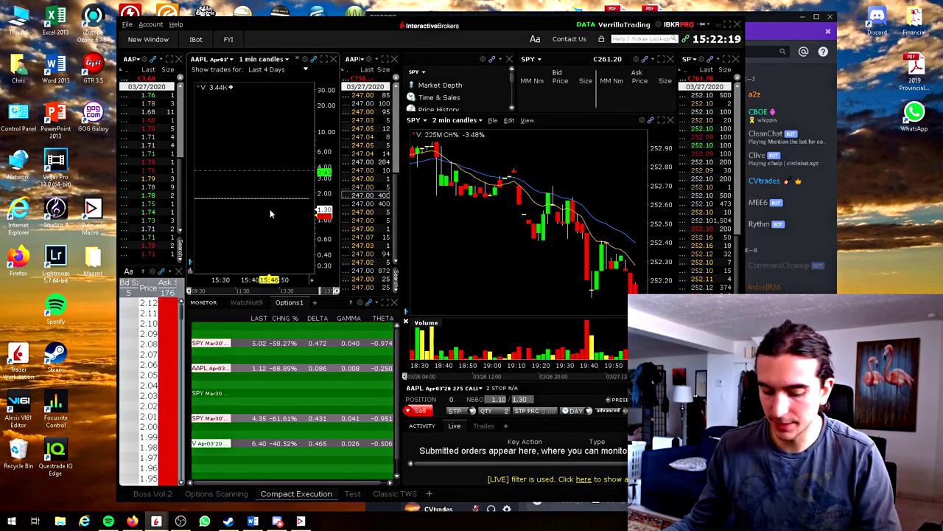
click(270, 213)
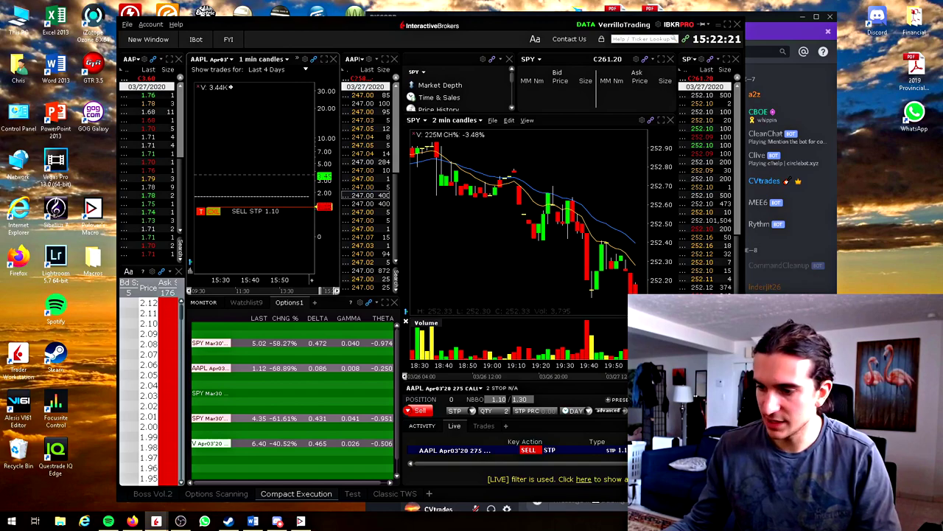
Step: Shift the trading window left and dismiss the Stp Px column options without changes
drag(492, 24, 341, 30)
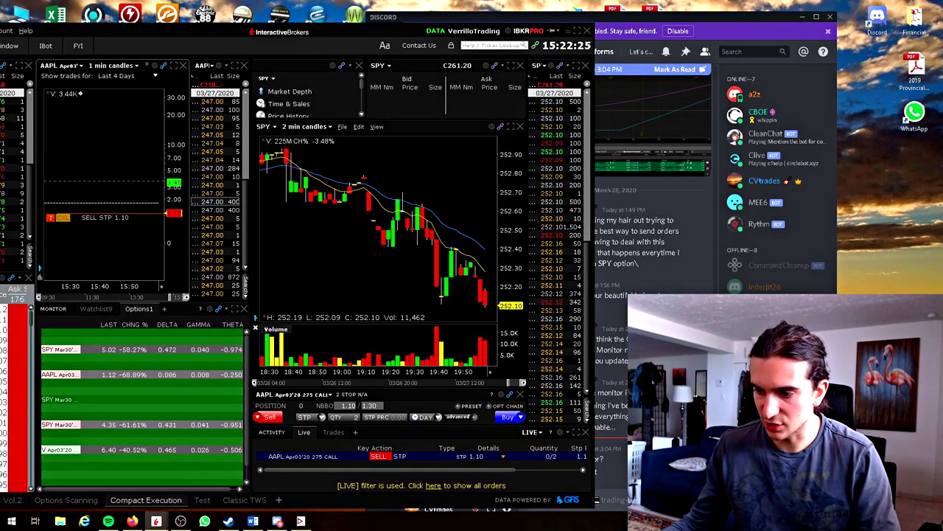
drag(478, 469, 511, 470)
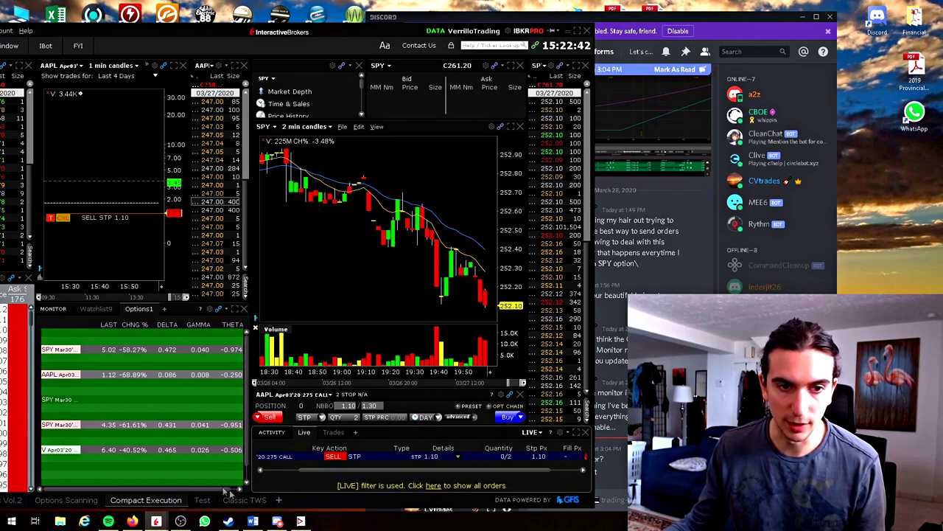
right_click(540, 449)
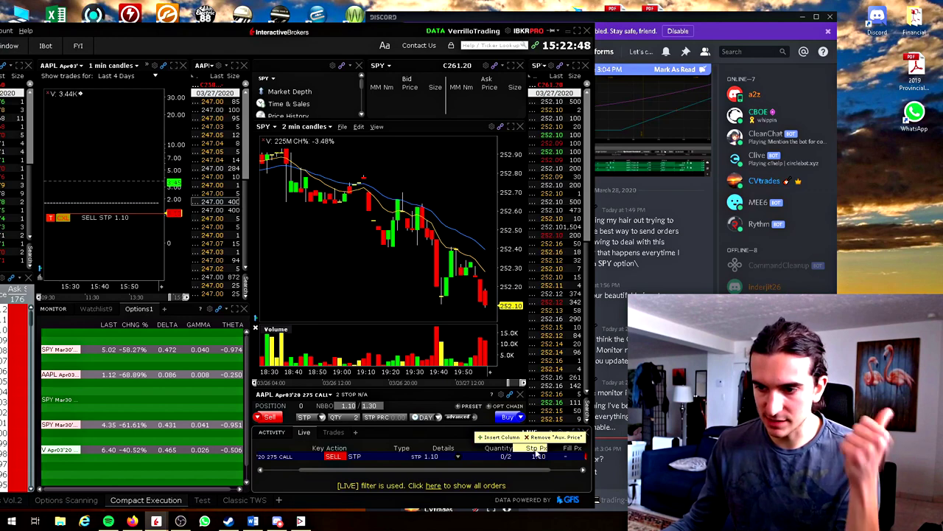
click(324, 389)
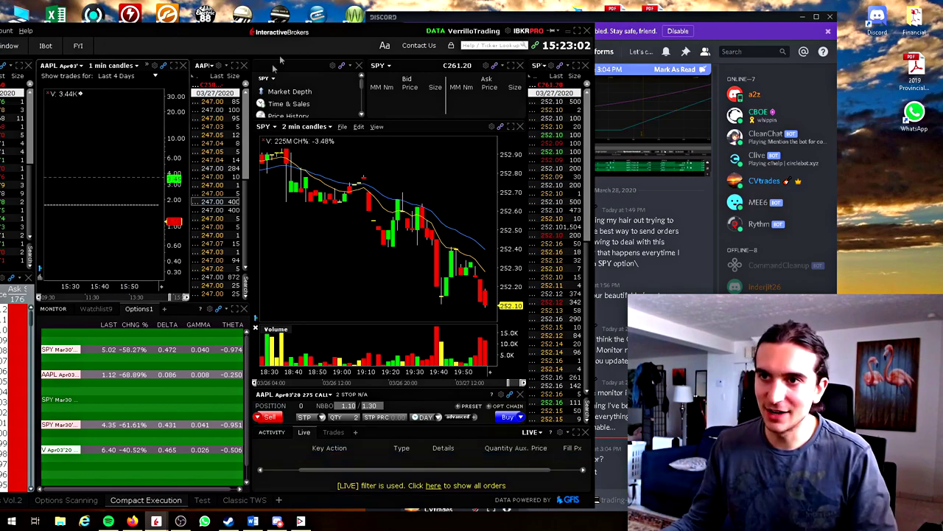
Step: Move the TWS window right and switch to the Test layout's Options1 grid
drag(333, 33, 435, 30)
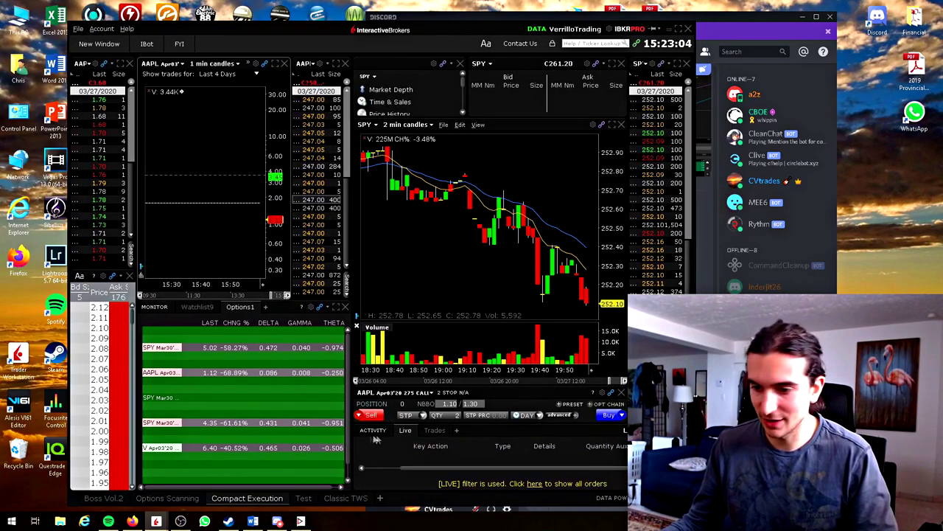
click(303, 498)
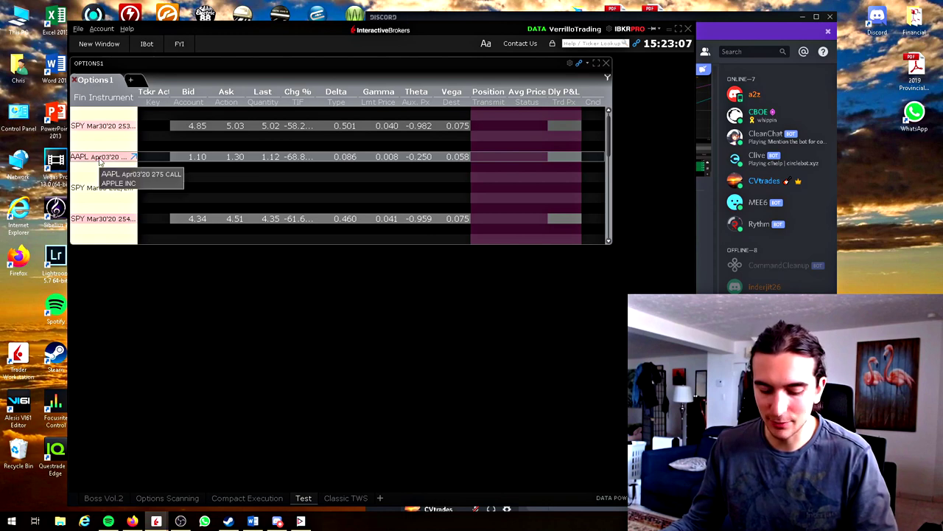
Step: Stage a sell stop-limit order on the AAPL call with Alt+S and set the stop price to 1.00
key(alt+s)
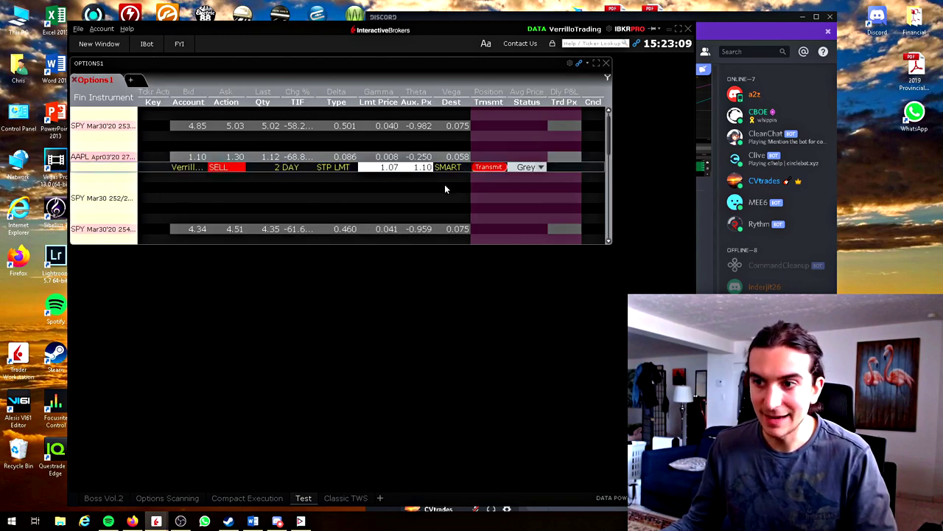
click(385, 166)
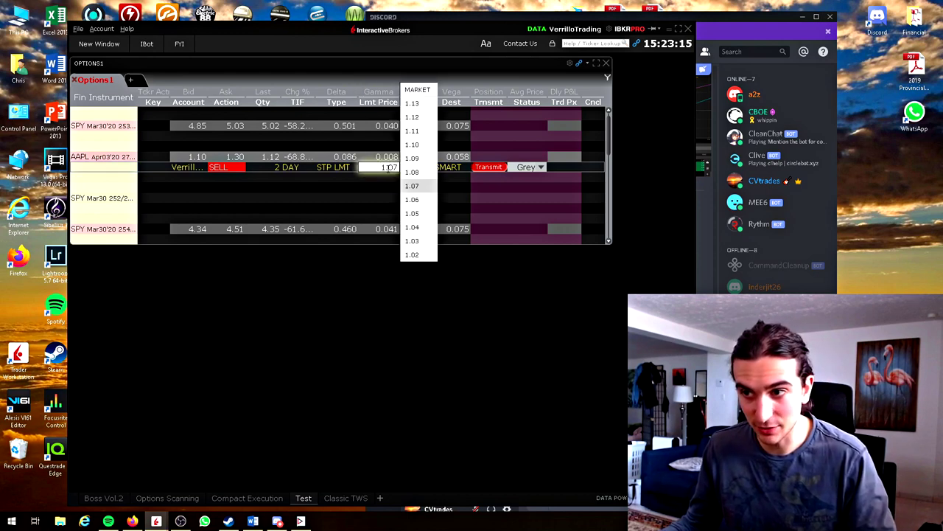
click(431, 187)
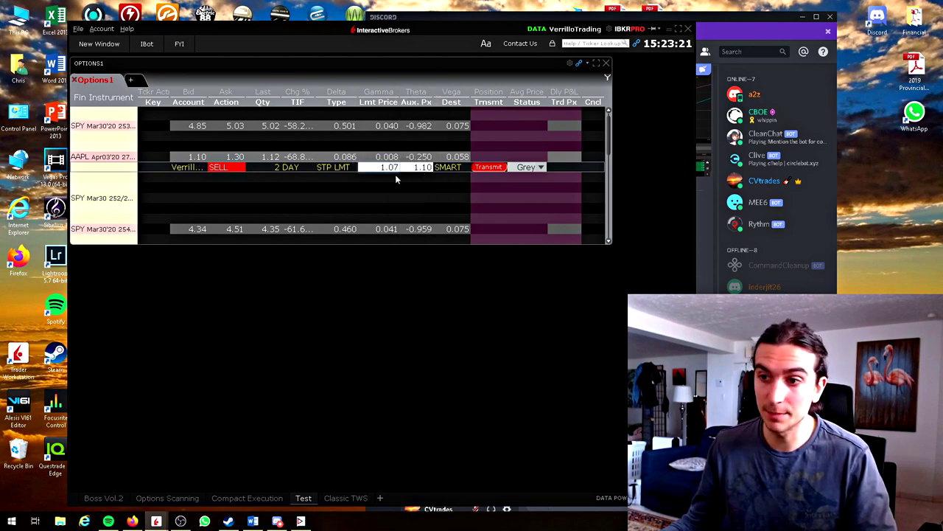
click(418, 168)
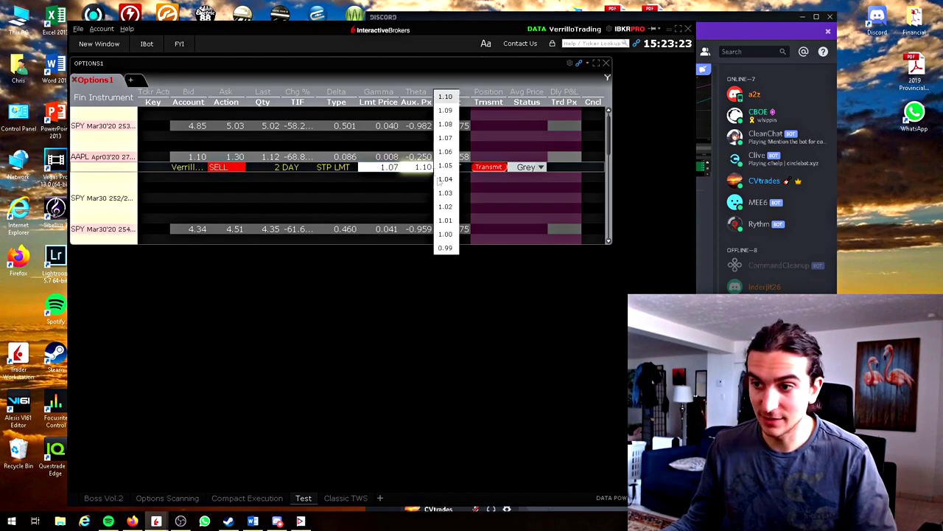
scroll(448, 195, down, 4)
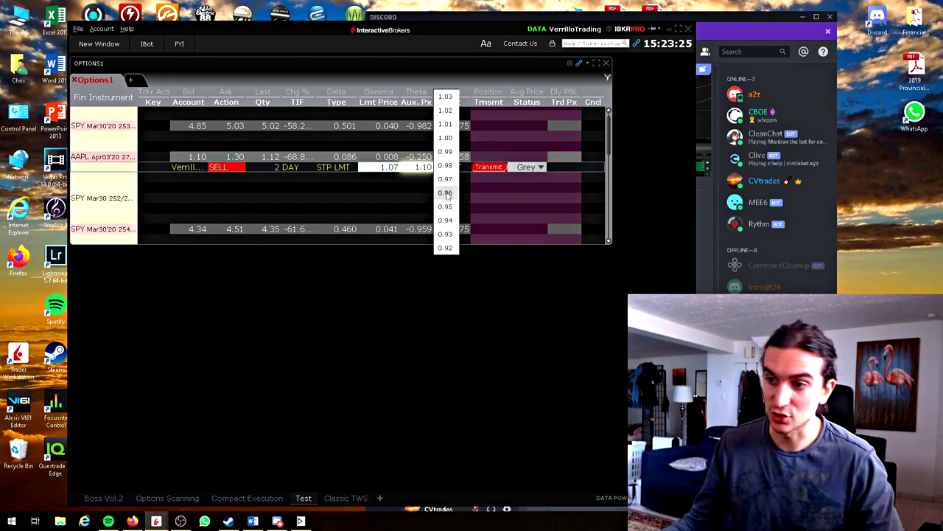
click(445, 179)
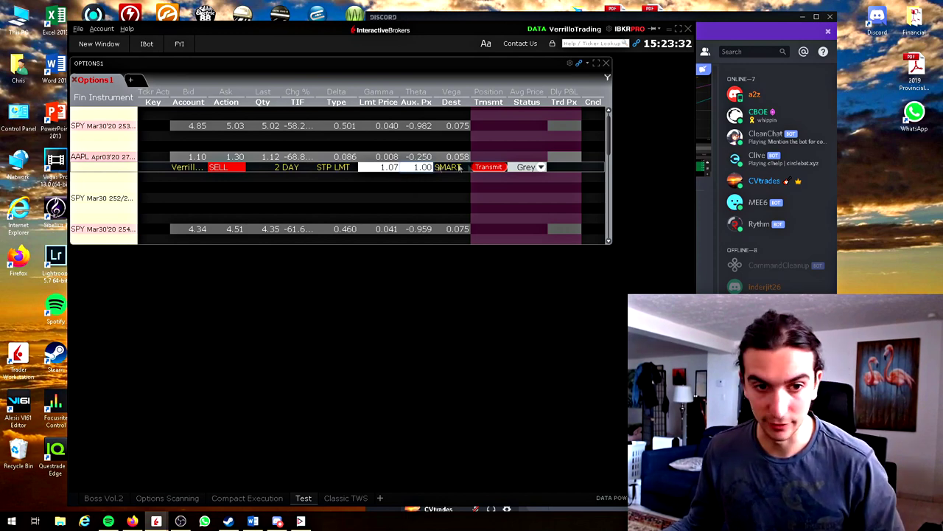
Step: Set the order's limit price to 0.98 and select the AAPL call row
click(381, 168)
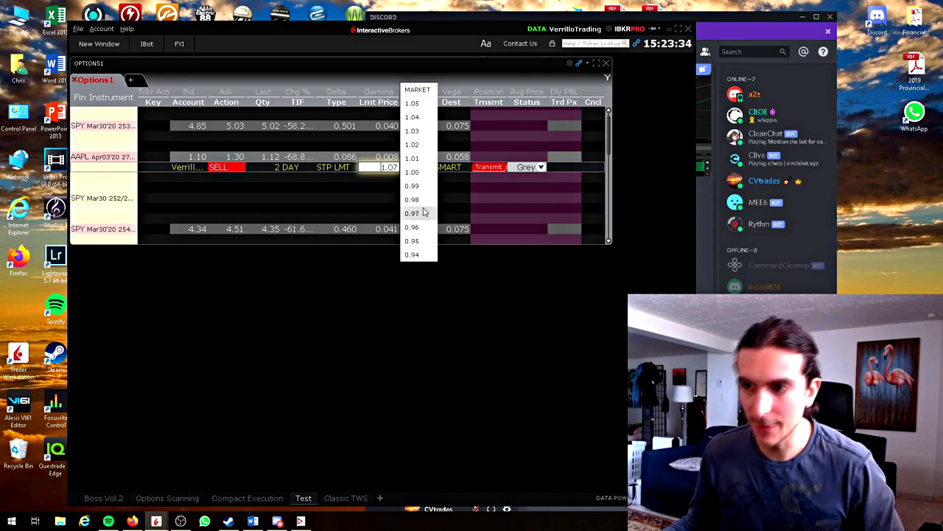
scroll(421, 213, down, 3)
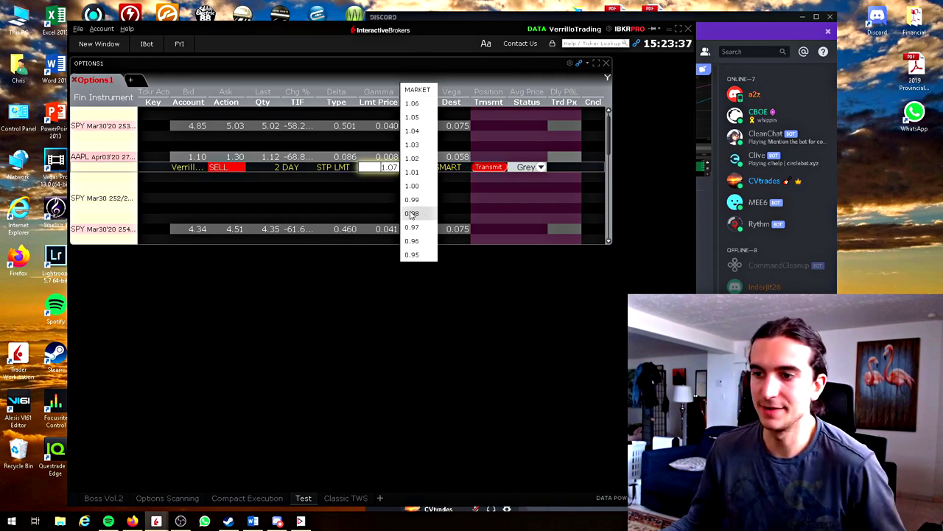
click(412, 213)
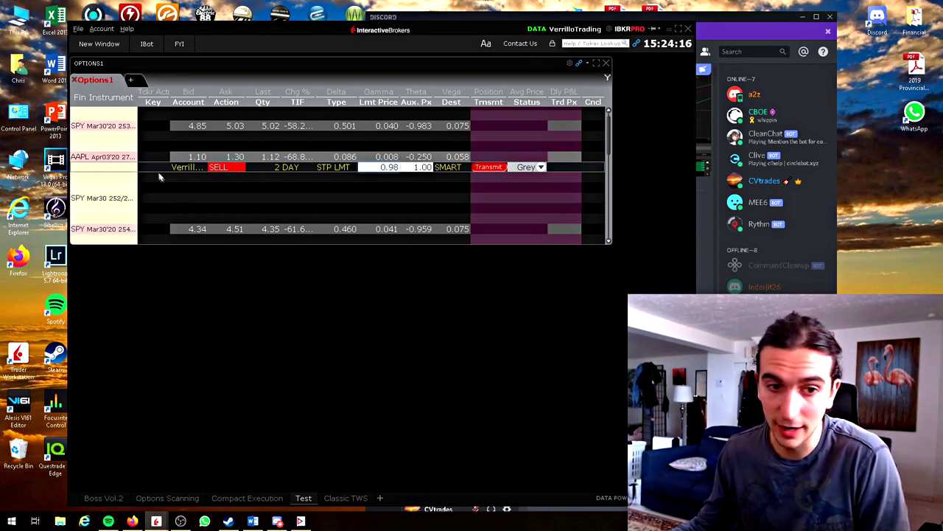
click(107, 157)
Step: Discard the staged AAPL sell order and open Global Configuration on the Hotkeys page
key(Delete)
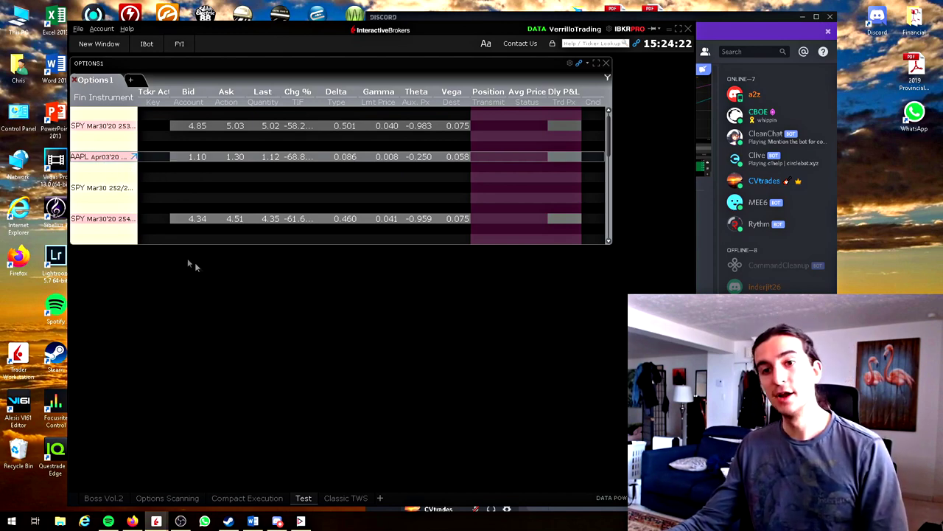
click(77, 28)
click(110, 67)
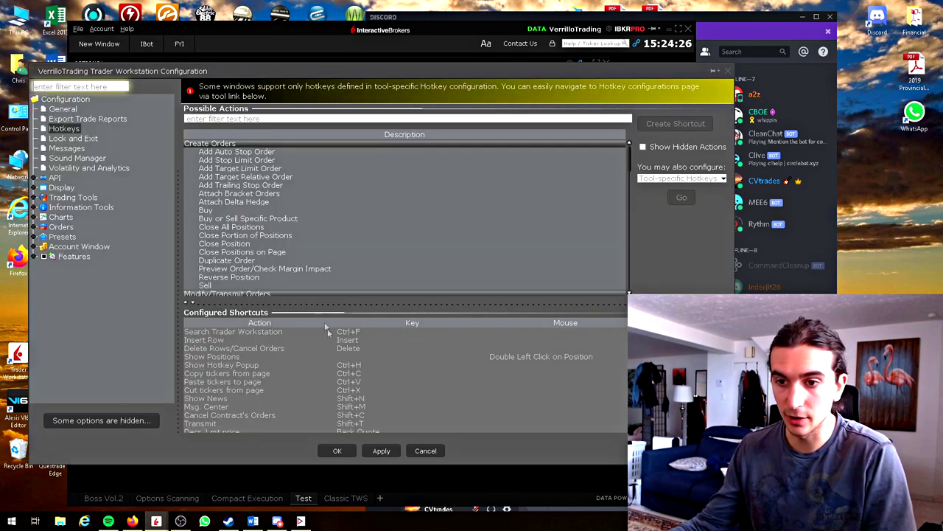
Step: Browse the hotkey lists, expand and collapse the Charts group, then close the configuration
scroll(324, 339, down, 3)
scroll(240, 379, down, 3)
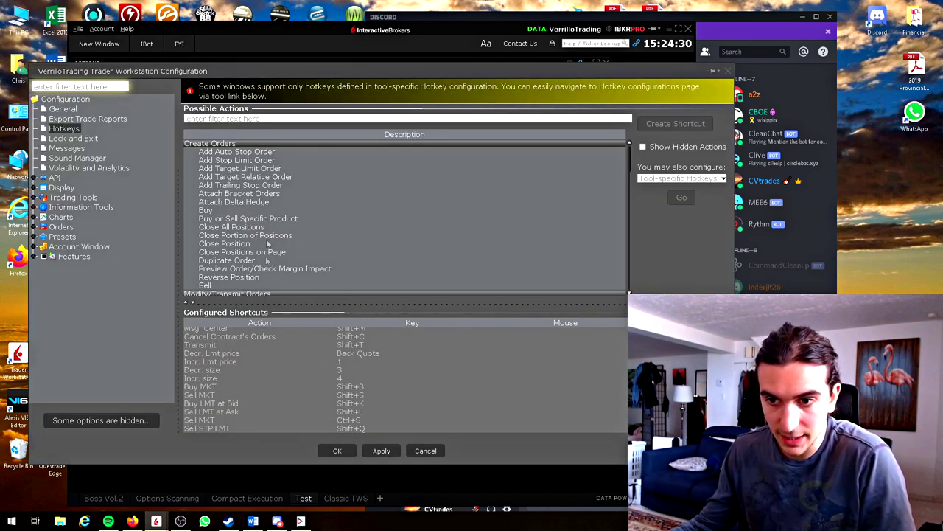
scroll(267, 236, down, 3)
scroll(248, 194, down, 10)
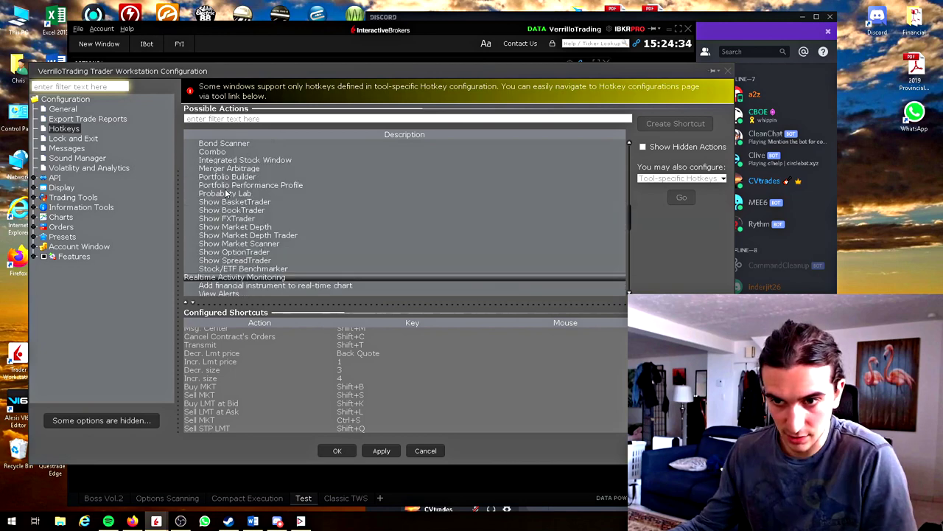
scroll(249, 211, down, 15)
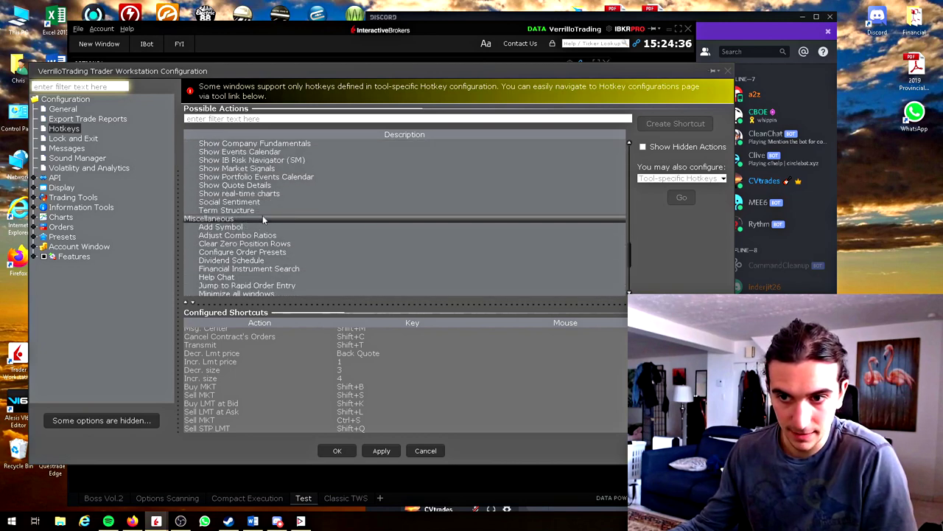
scroll(234, 290, up, 20)
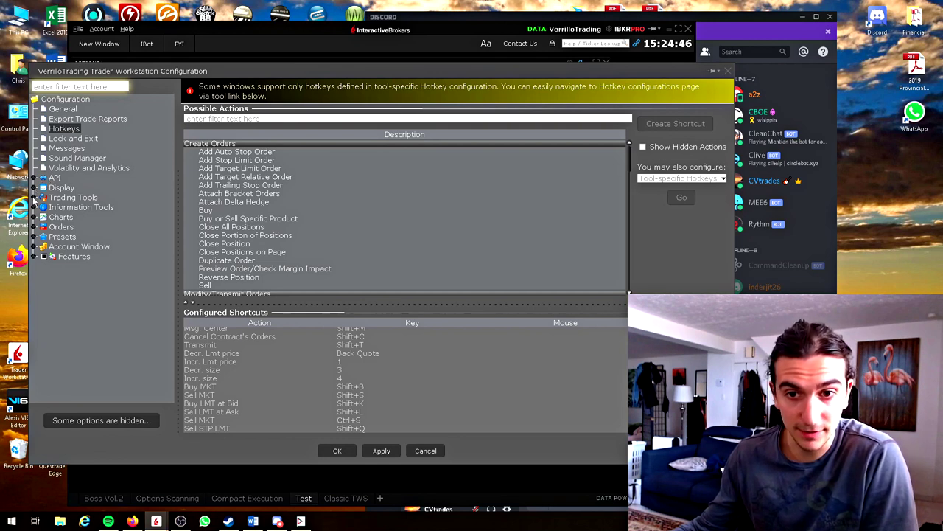
click(34, 218)
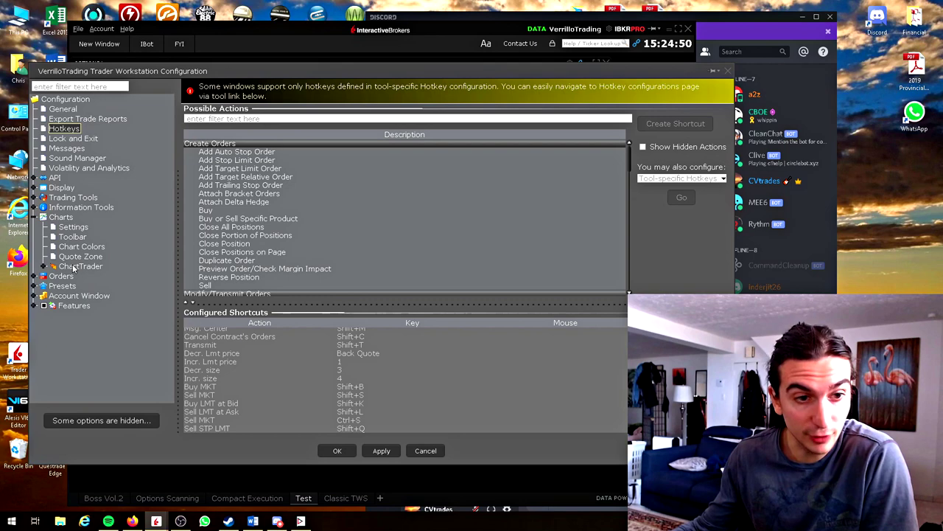
click(34, 217)
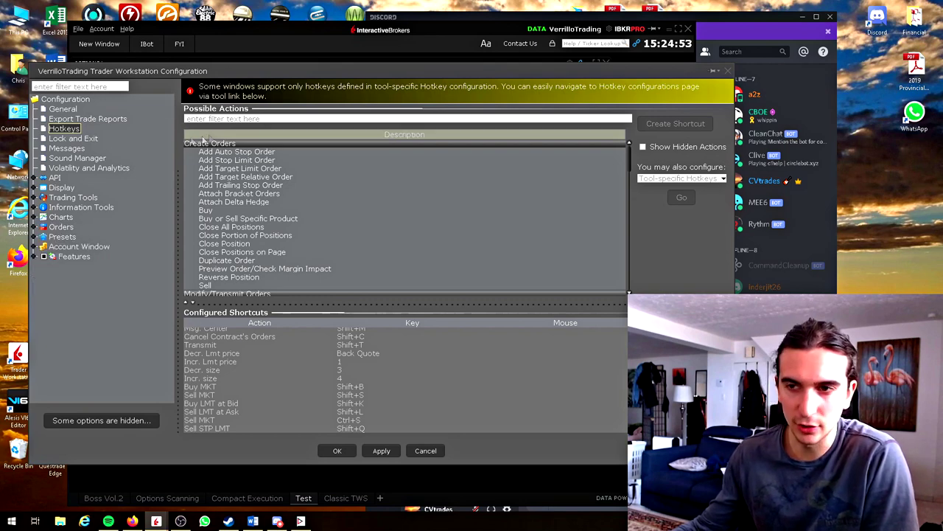
click(728, 71)
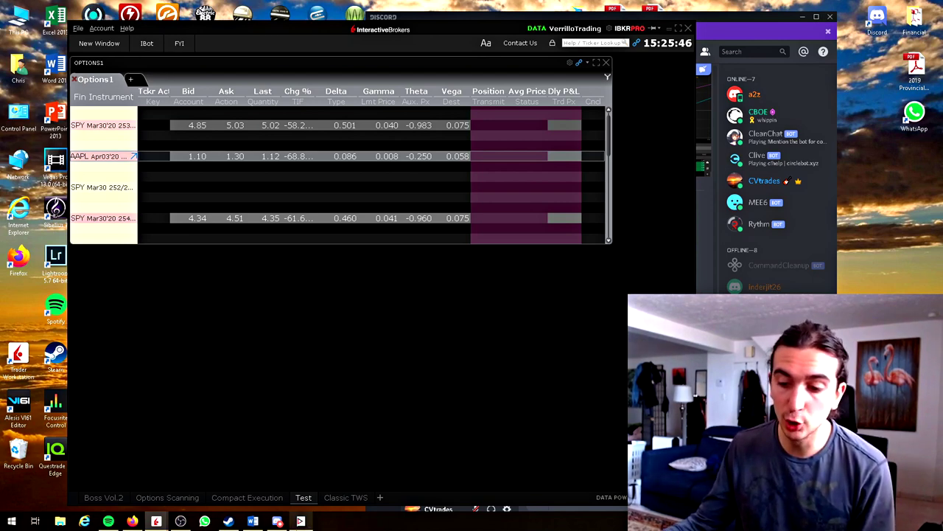
click(301, 521)
click(315, 166)
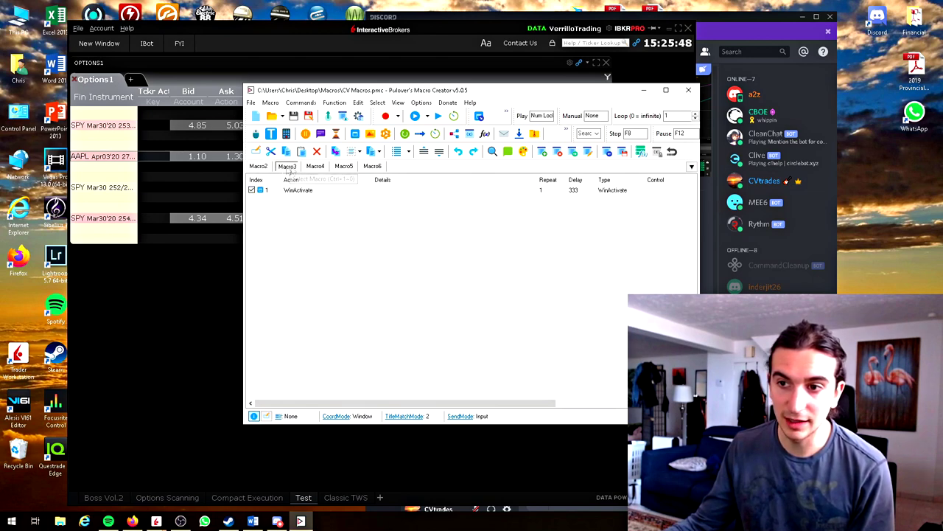
click(342, 165)
click(372, 166)
click(261, 166)
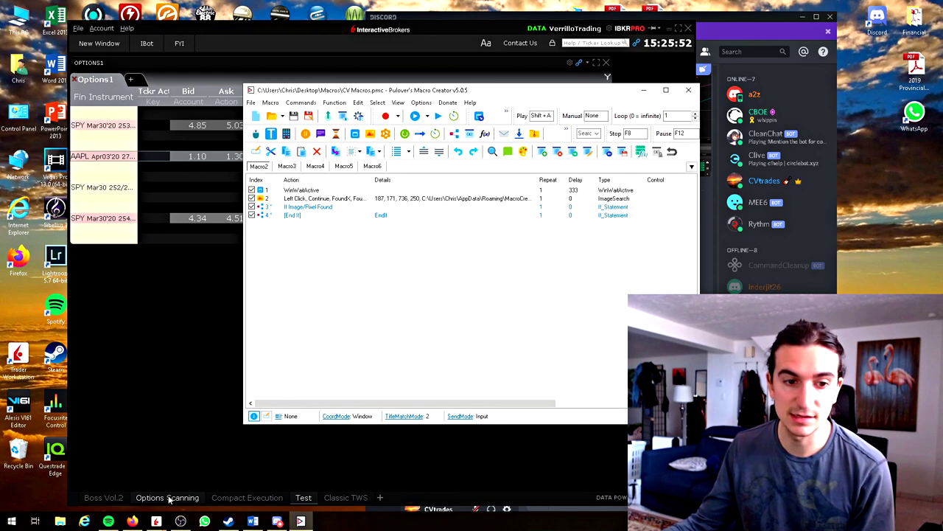
click(214, 472)
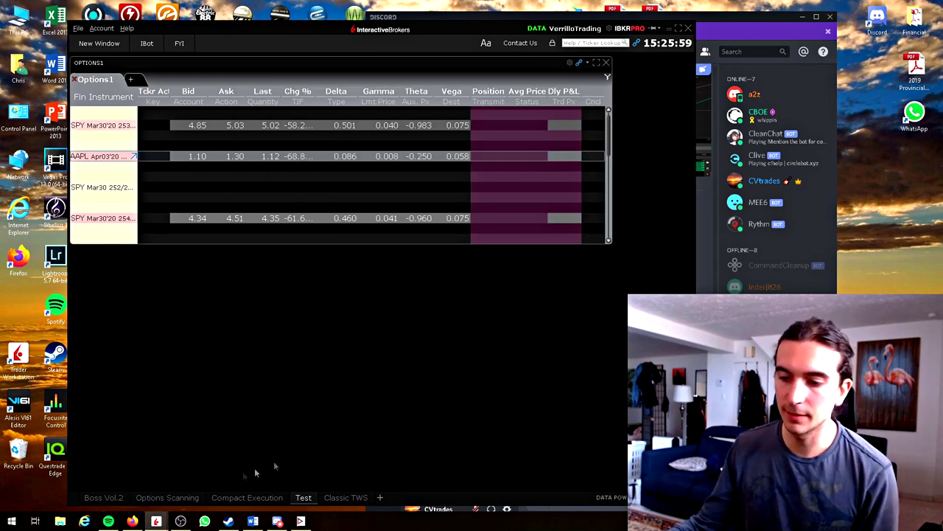
click(235, 501)
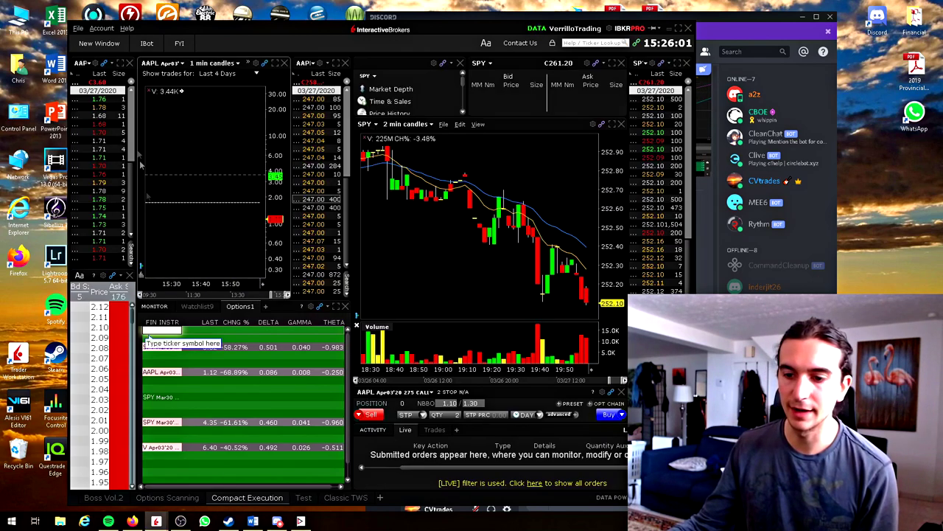
click(301, 498)
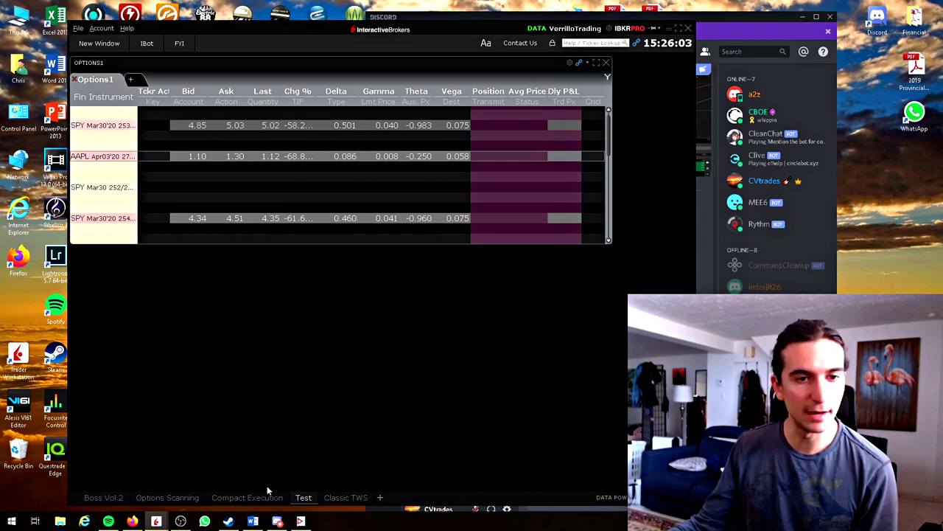